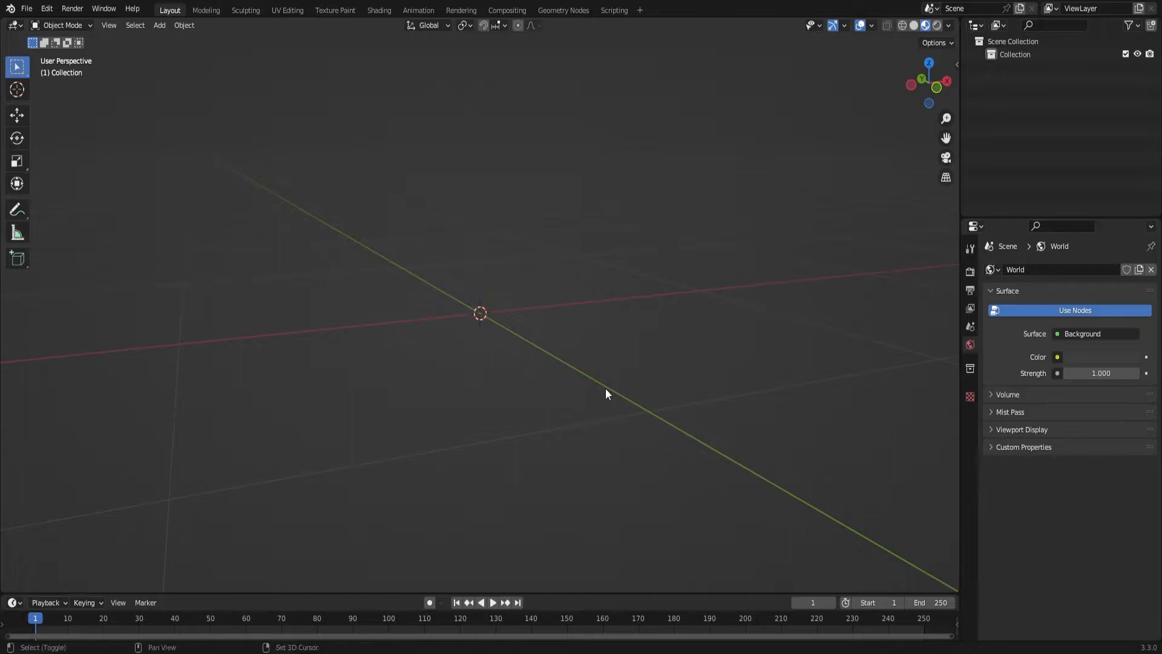
- Add a UV sphere at the origin and shade it smooth
mouse_move(551, 230)
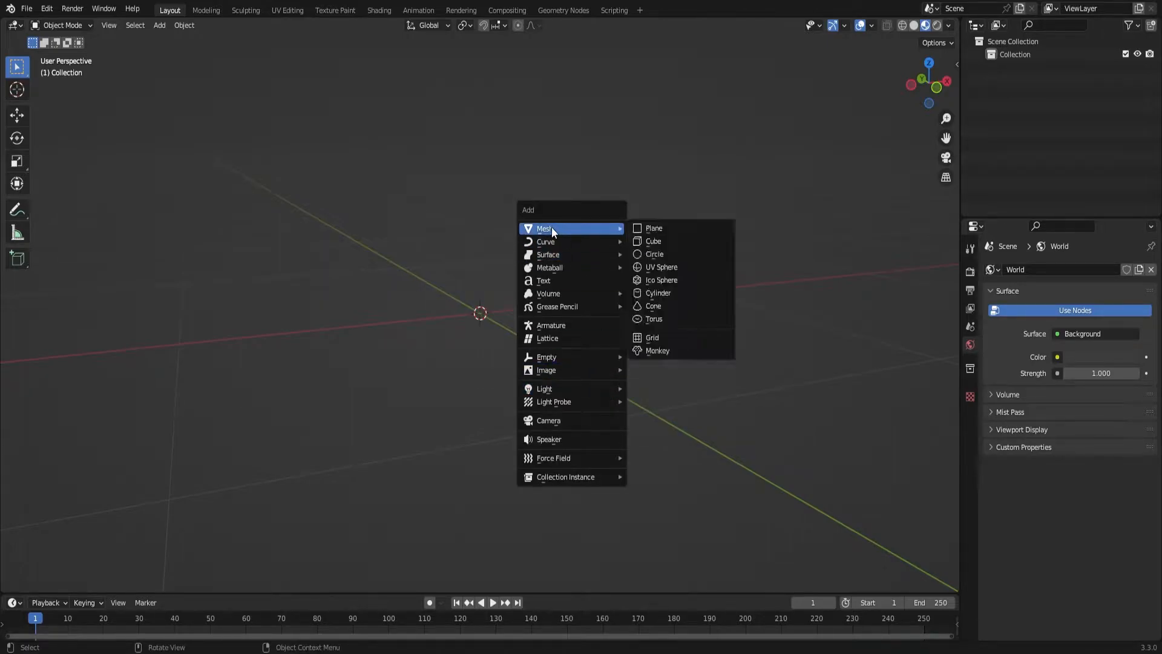
click(648, 268)
scroll(587, 314, down, 7)
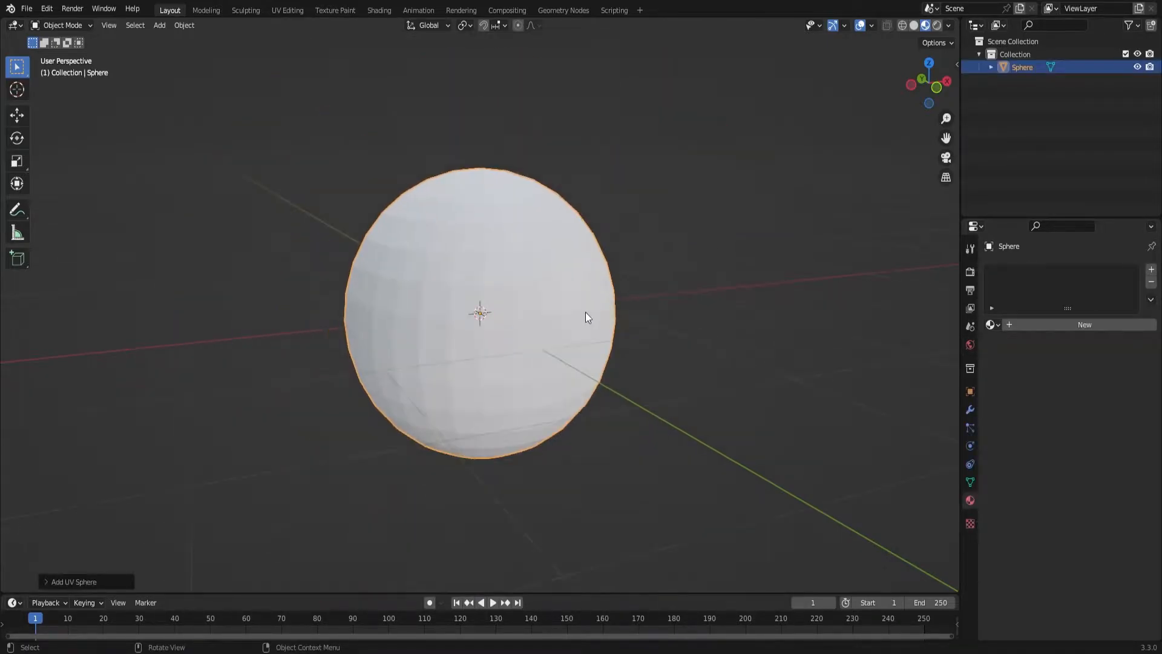
right_click(487, 267)
click(450, 266)
- Give the sphere a new material and set its base color to a pinkish red
click(1092, 325)
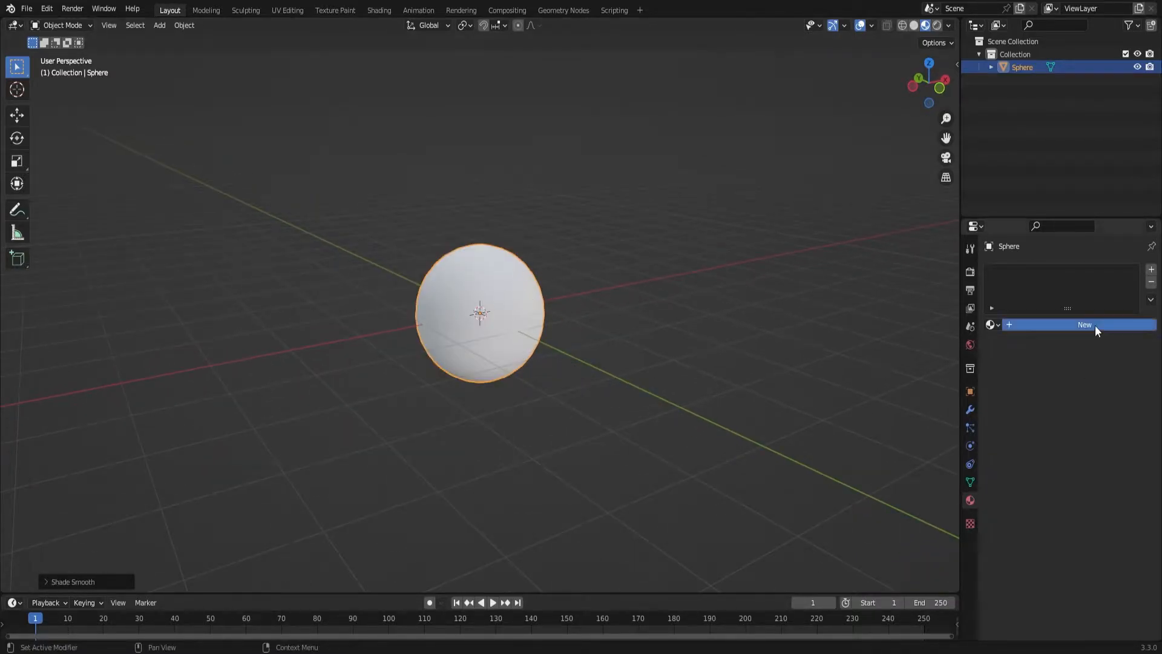
click(1098, 462)
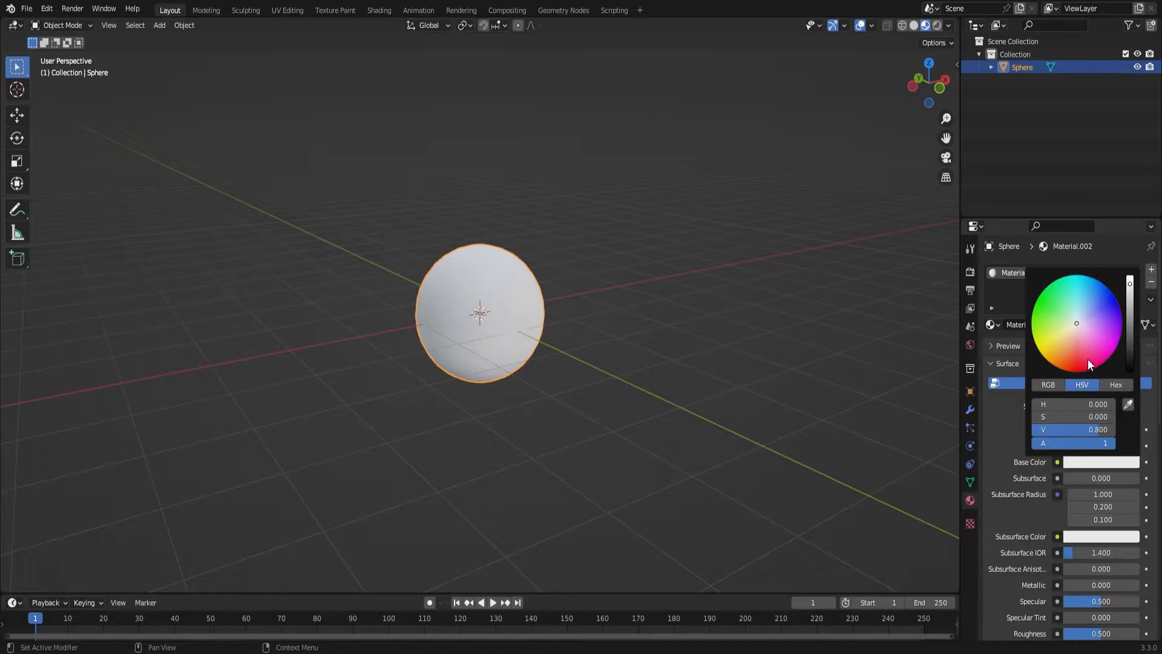
click(1117, 304)
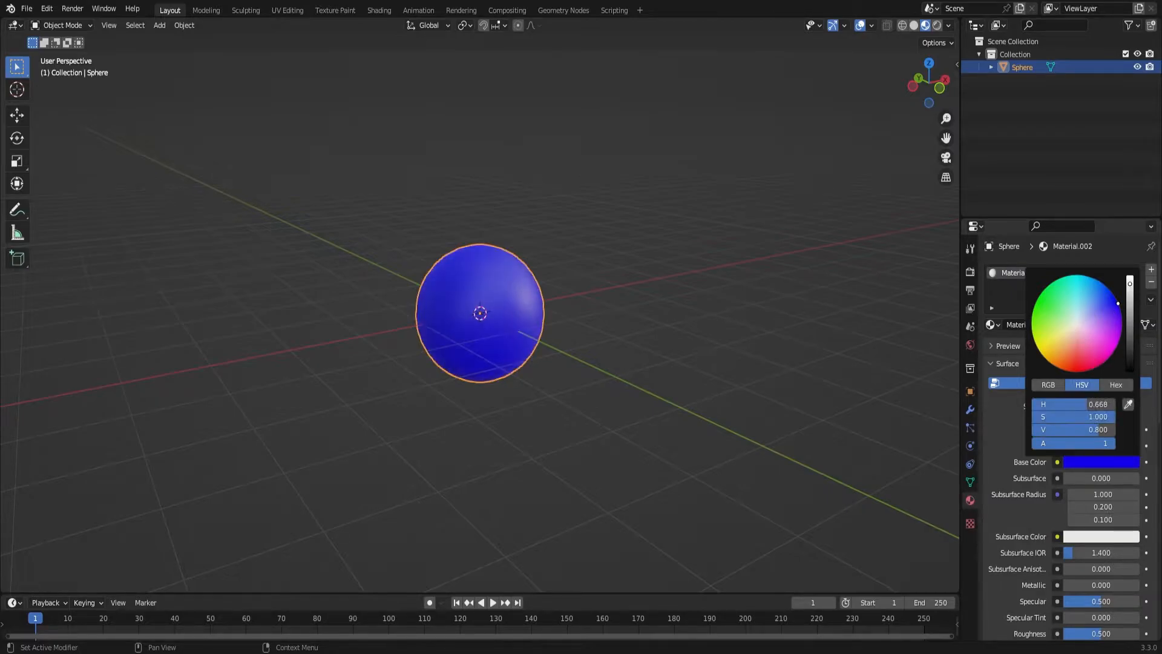
mouse_move(1094, 354)
mouse_down()
mouse_move(1115, 349)
mouse_move(1102, 363)
mouse_up()
click(643, 305)
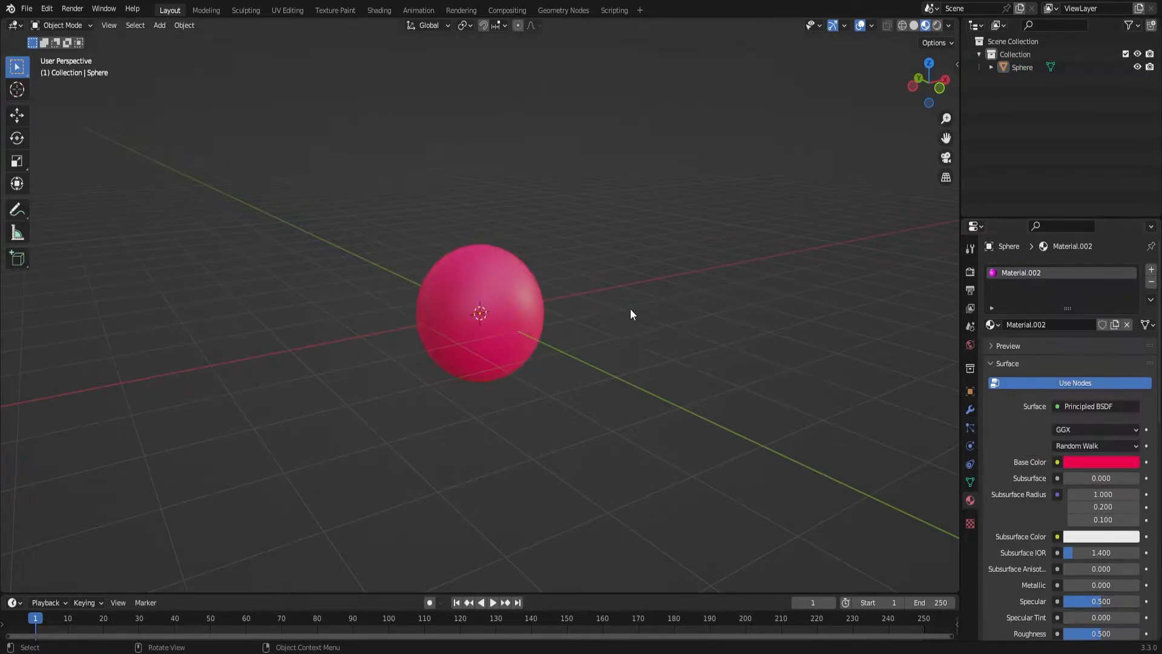
- Select the sphere, enlarge the timeline area and change that area to the Shader Editor
scroll(584, 354, up, 4)
mouse_move(583, 355)
middle_down()
mouse_move(728, 357)
mouse_move(584, 366)
mouse_move(571, 342)
middle_up()
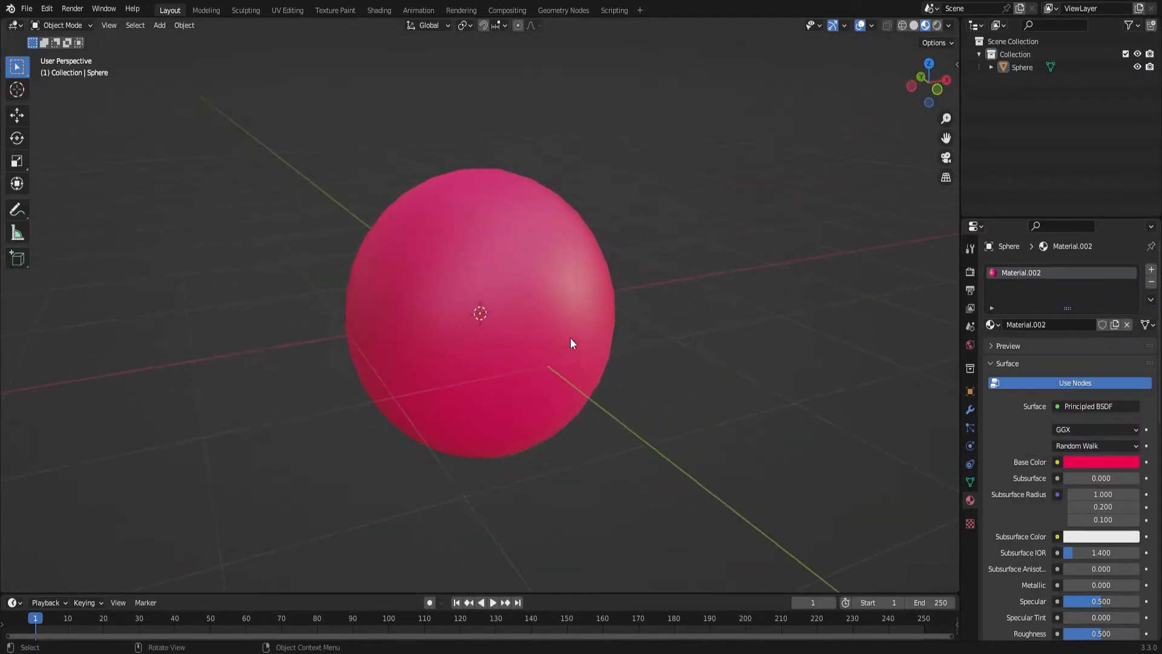
scroll(566, 315, up, 1)
scroll(567, 314, down, 3)
scroll(571, 318, down, 3)
middle_drag(661, 345, 550, 316)
click(534, 301)
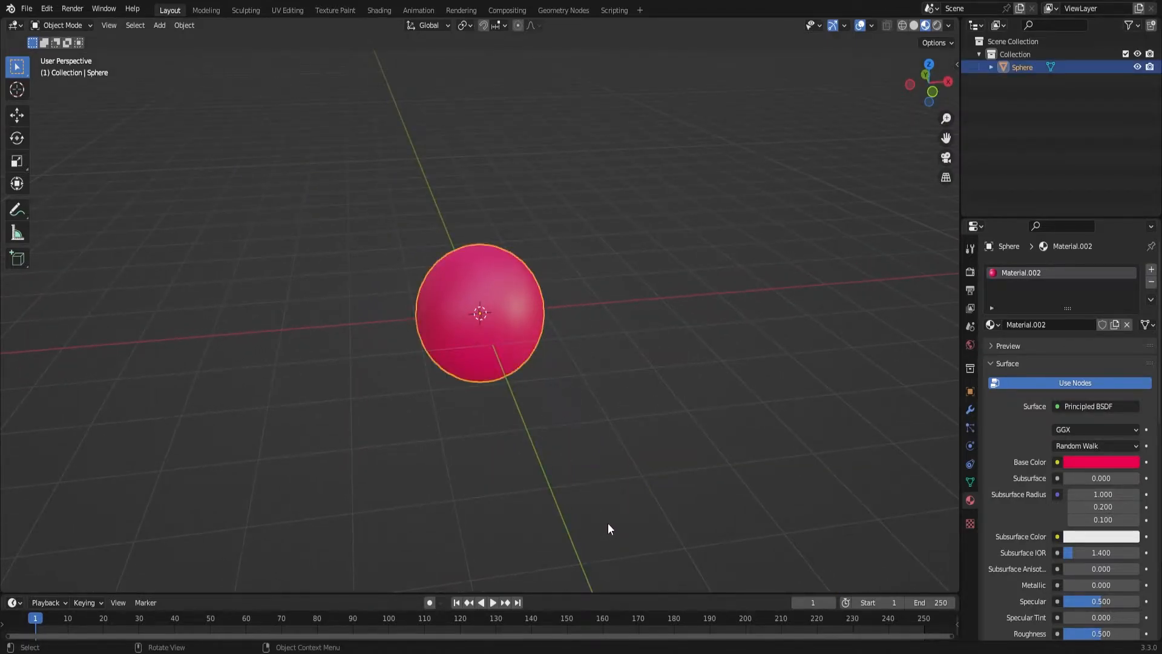
drag(594, 592, 636, 418)
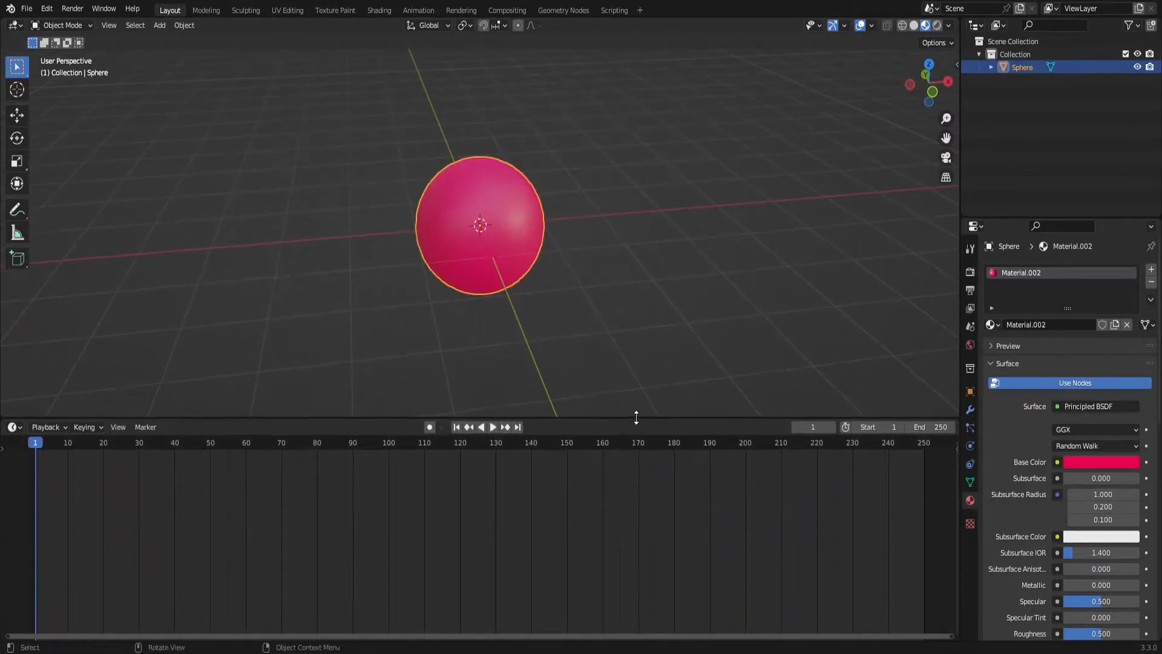
scroll(543, 277, up, 2)
middle_drag(623, 322, 518, 354)
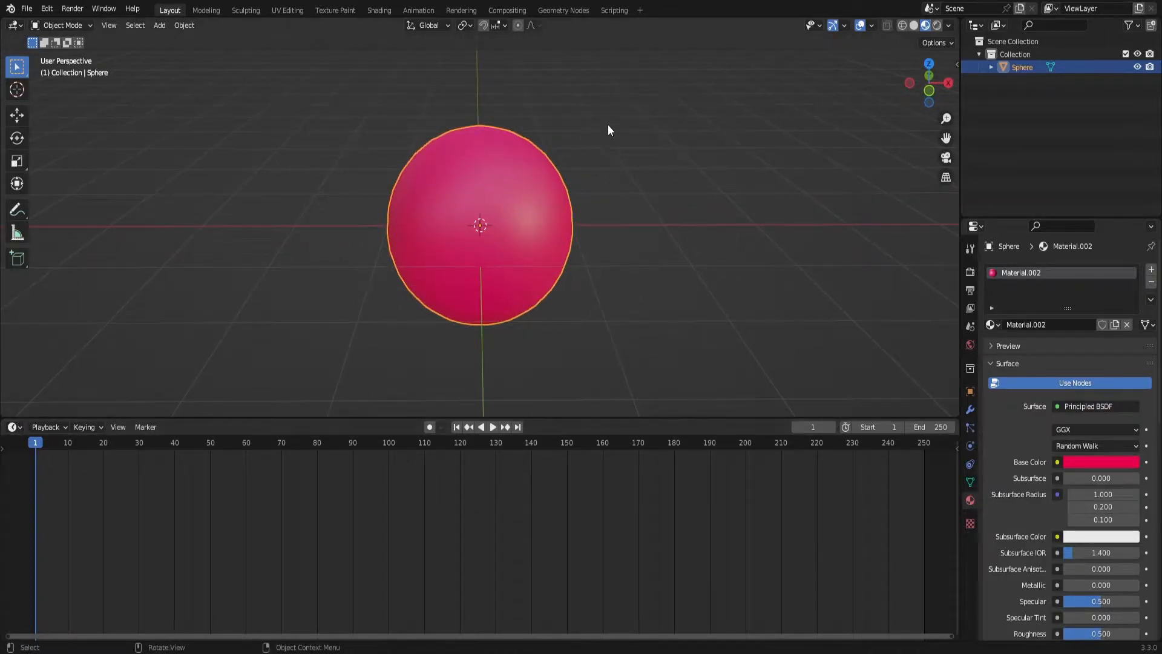
click(19, 428)
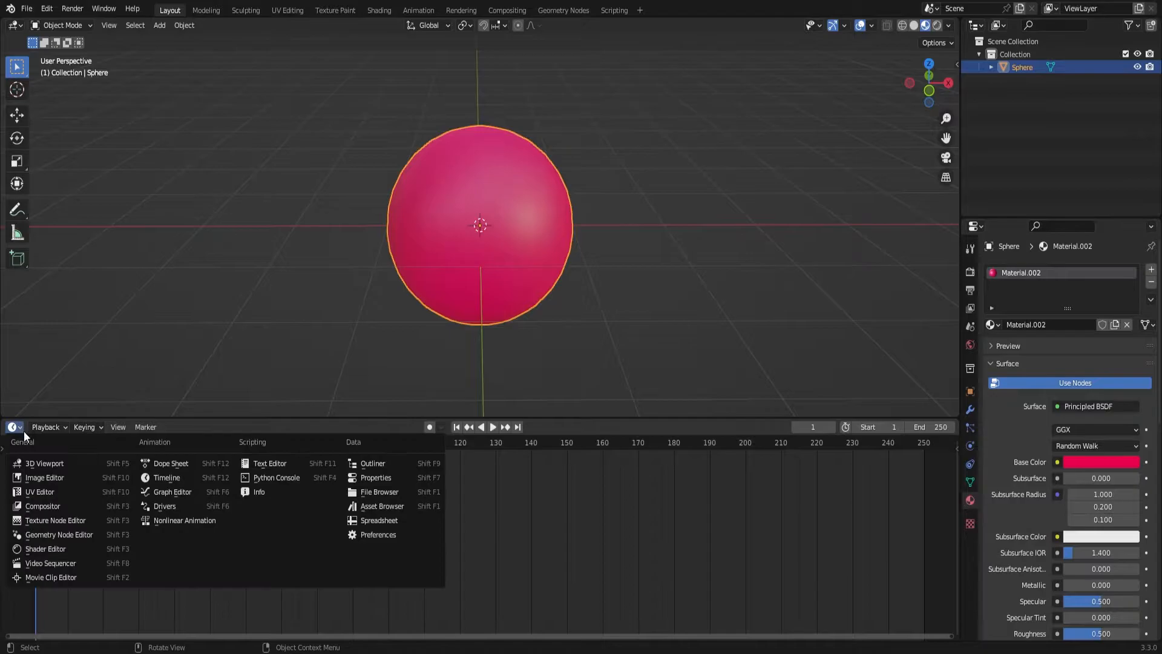
click(53, 552)
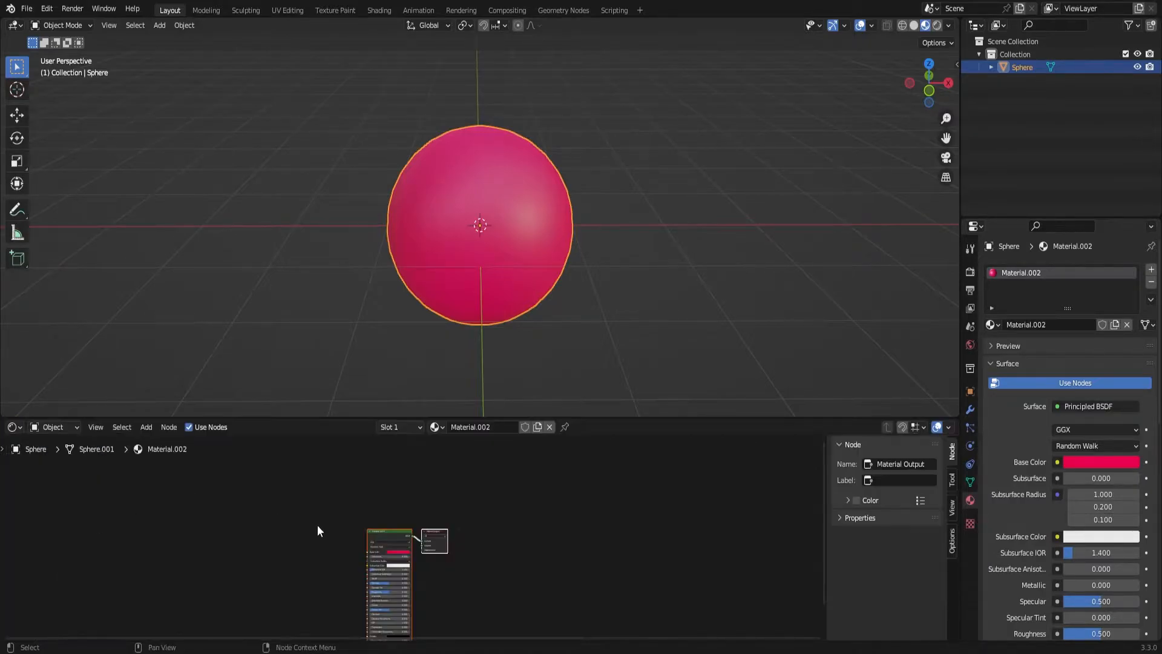
- Move the Principled BSDF node away from the Material Output and insert a Mix Shader node between them
scroll(413, 541, up, 4)
click(367, 524)
drag(365, 522, 276, 478)
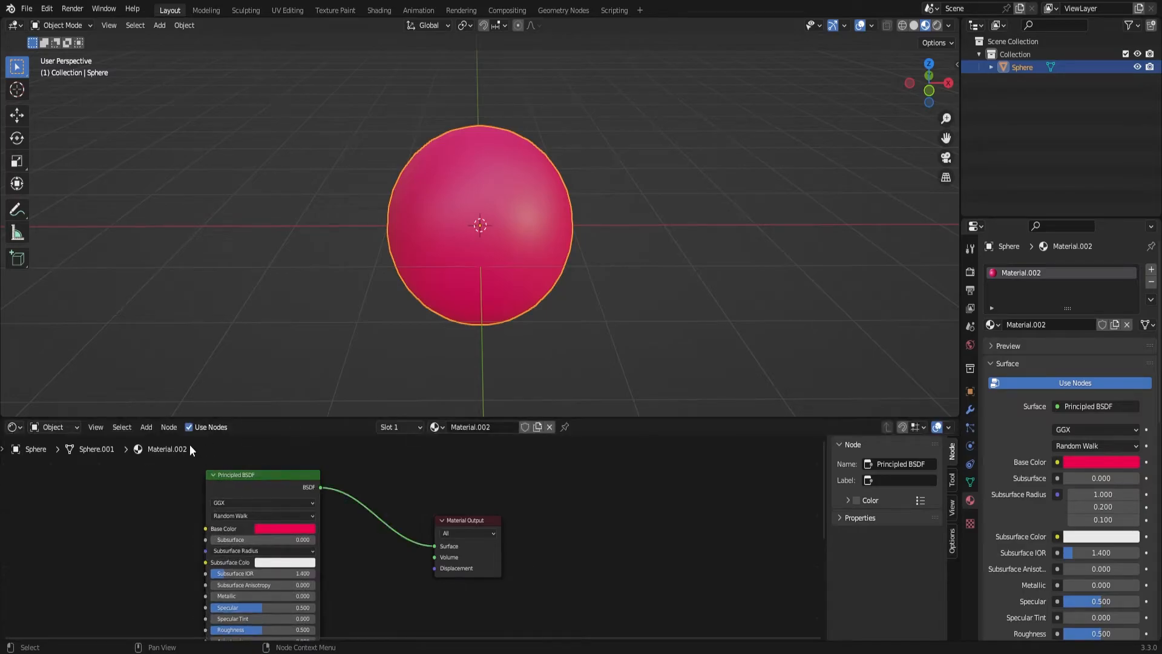
click(148, 427)
mouse_move(166, 502)
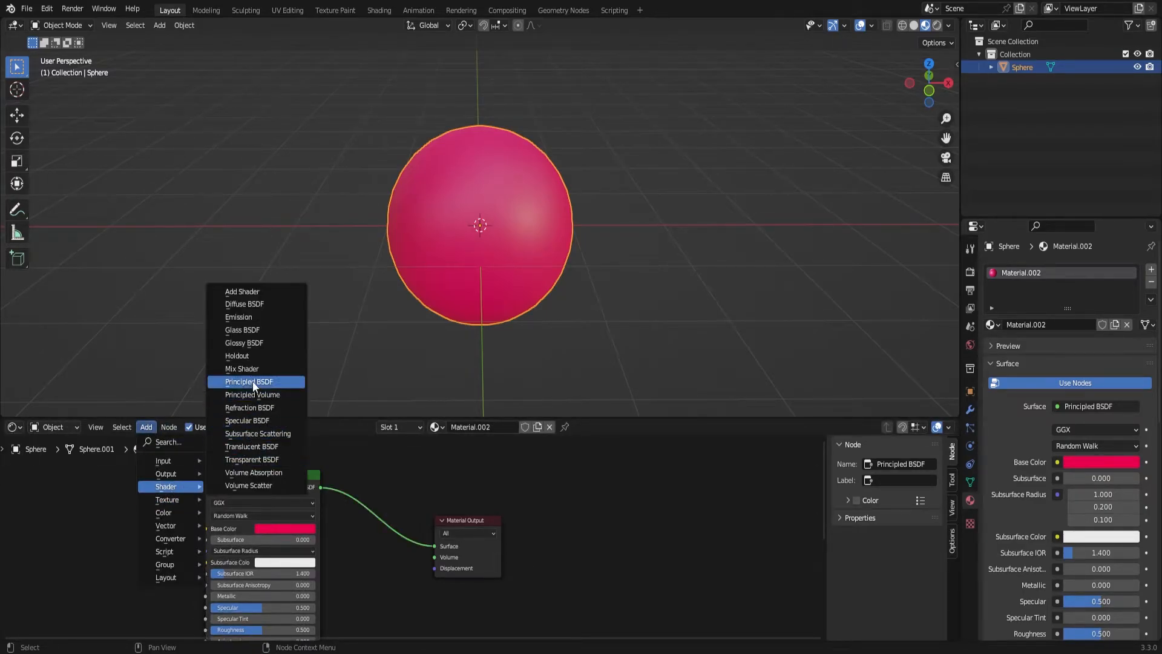
click(245, 369)
click(373, 497)
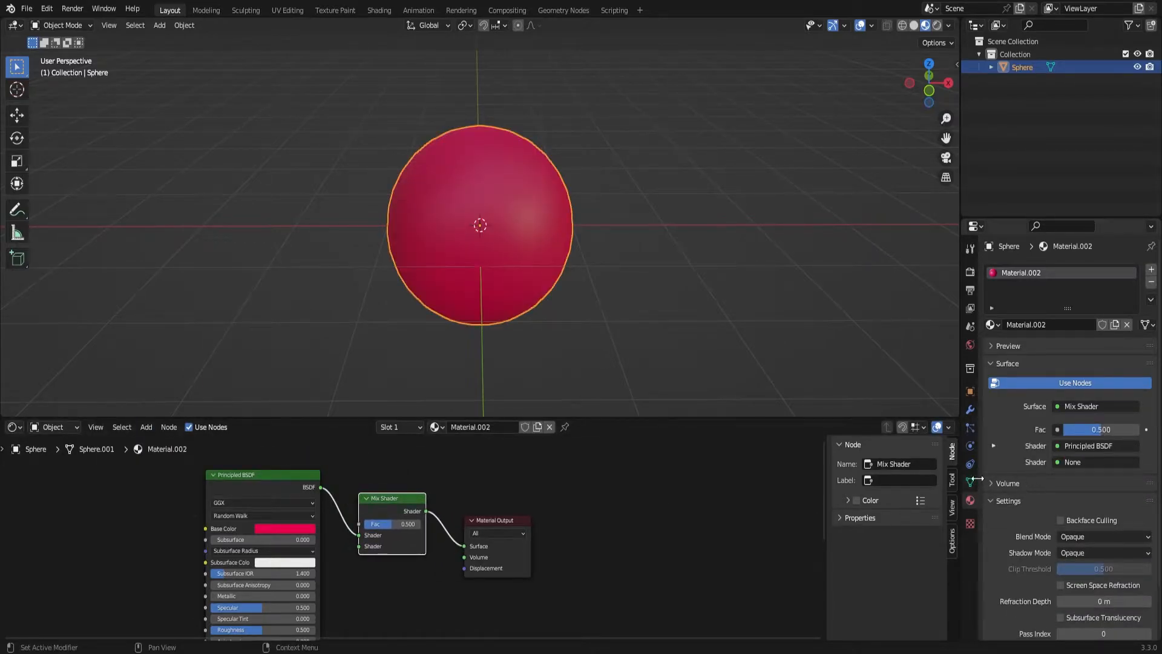
- Assign a Transparent BSDF to the Mix Shader's second shader input and move its node below the Mix Shader
click(1084, 464)
click(1073, 404)
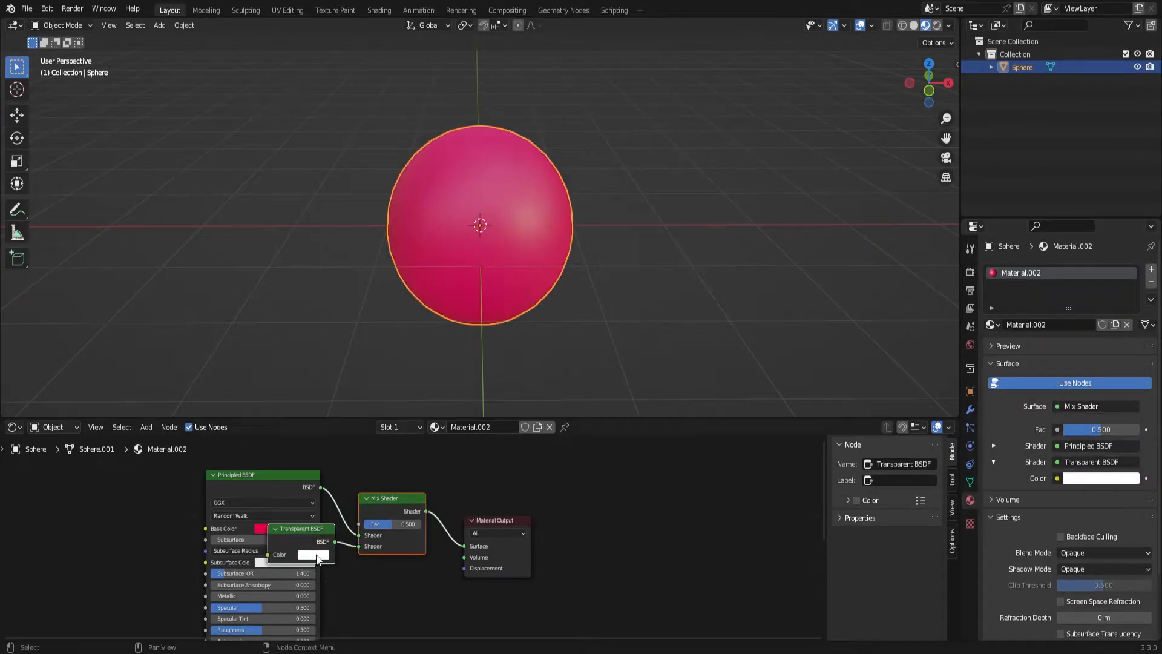
mouse_move(305, 528)
mouse_down()
mouse_move(344, 580)
mouse_move(297, 519)
mouse_move(318, 510)
mouse_up()
click(337, 514)
key(g)
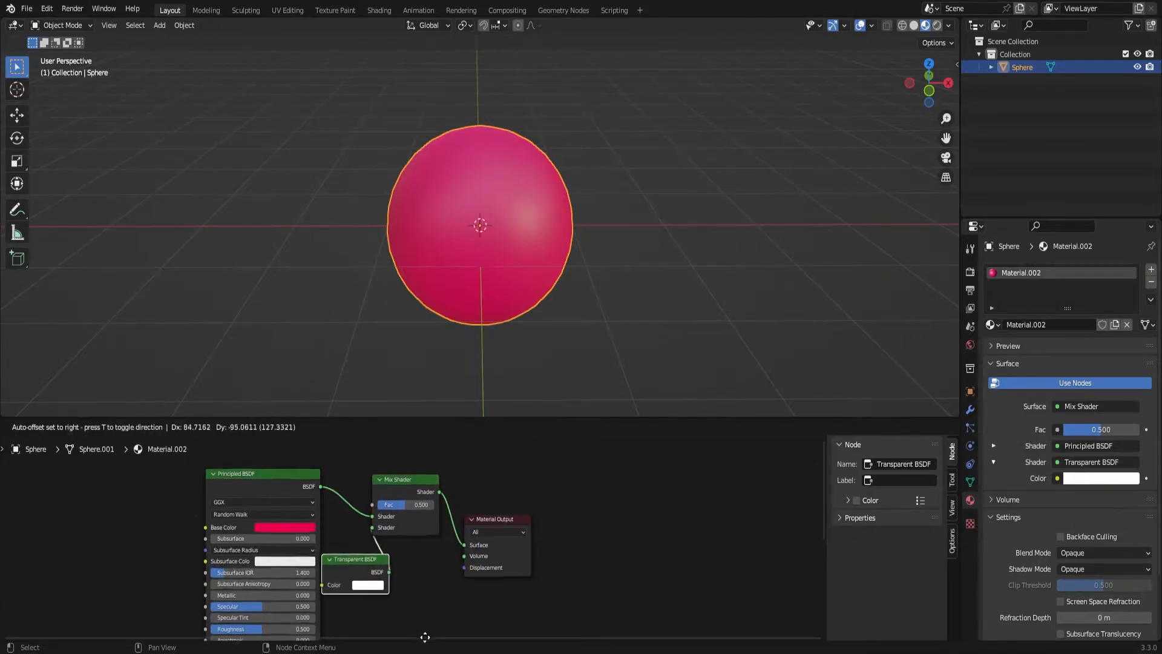
click(430, 565)
- Enlarge the Shader Editor and spread out the Principled BSDF and Transparent BSDF nodes so their links are readable
scroll(435, 609, up, 4)
scroll(434, 609, down, 5)
shift+middle_drag(505, 590, 561, 474)
drag(326, 461, 255, 462)
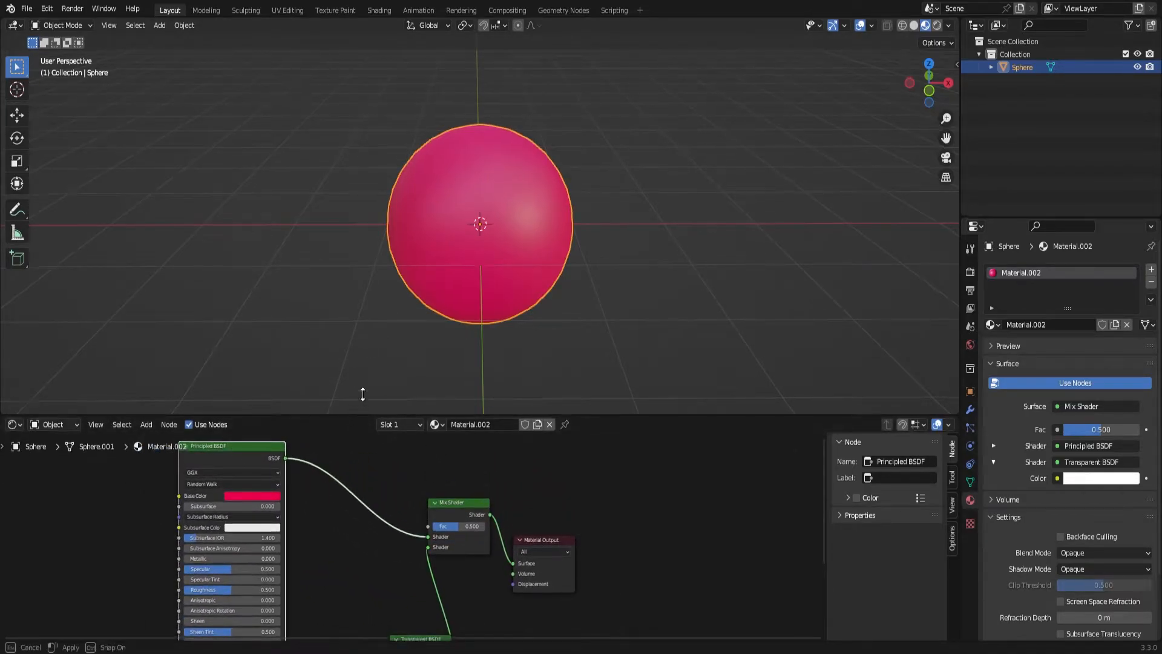
drag(358, 418, 363, 260)
drag(424, 558, 387, 521)
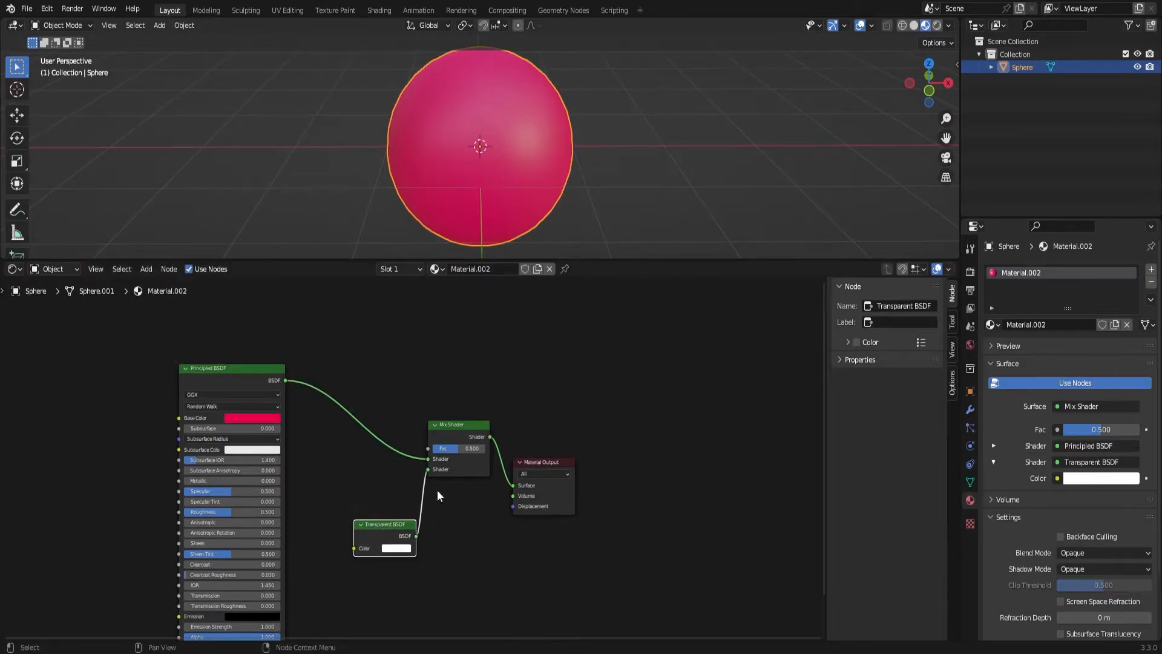
- Try different mix factors on the Mix Shader, then set its Fac to 0.5
mouse_move(452, 451)
mouse_down()
mouse_move(478, 451)
mouse_move(427, 450)
mouse_move(473, 450)
mouse_up()
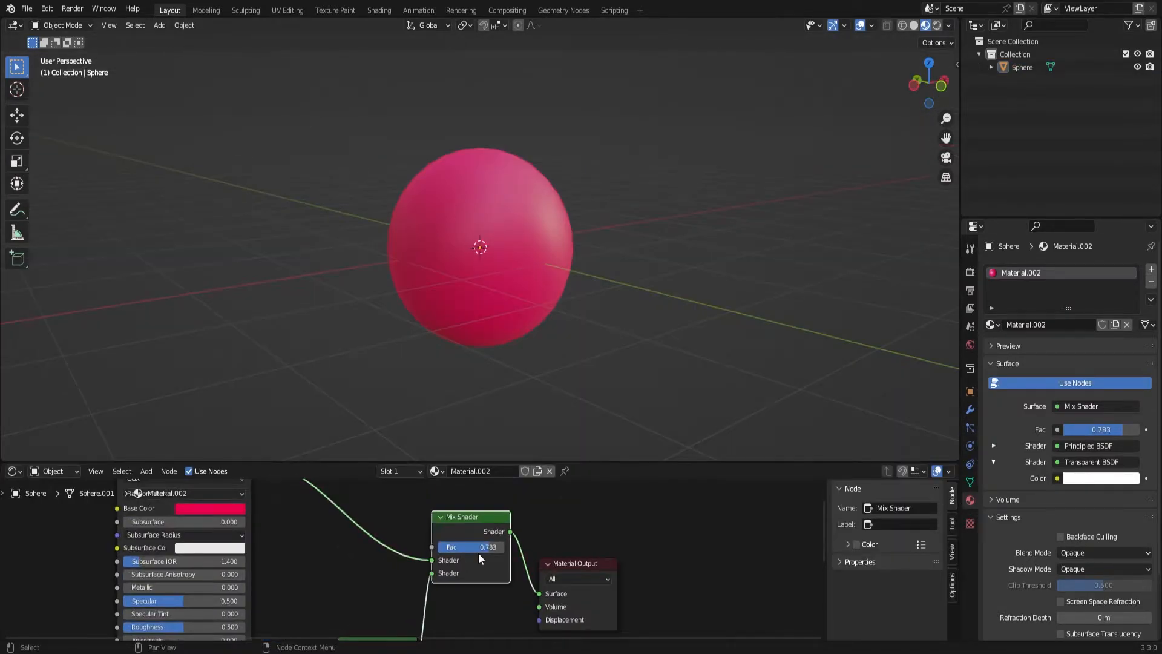
drag(478, 554, 455, 545)
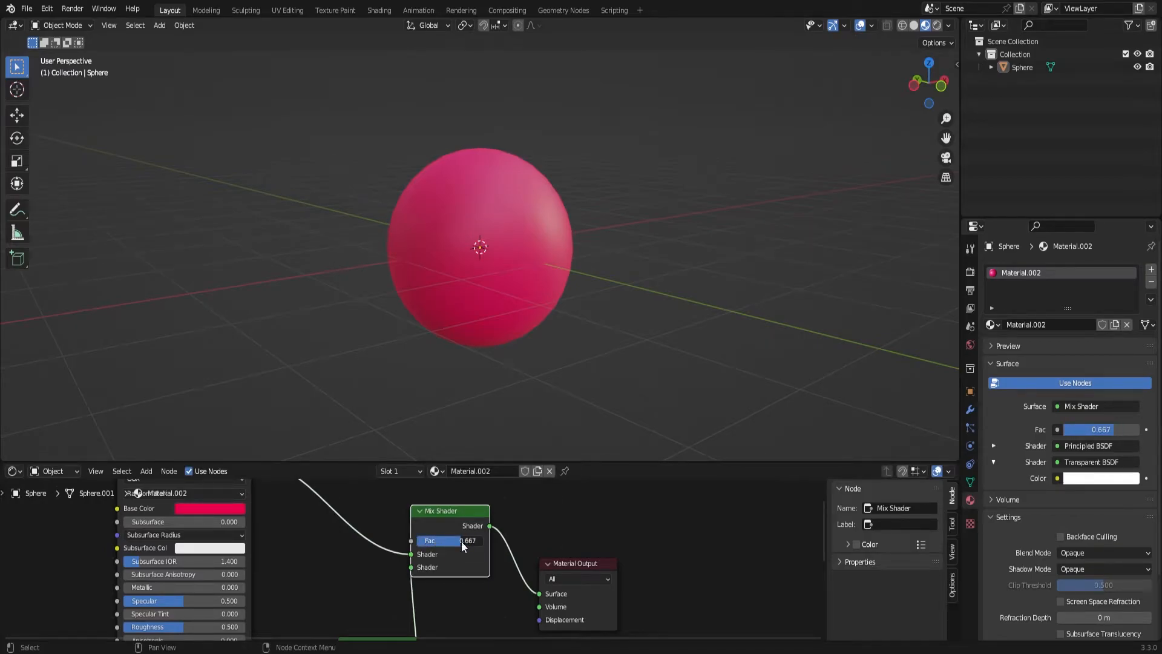
text(0.5)
key(Return)
- Enlarge the Shader Editor again and place the Transparent BSDF node between the Principled BSDF and Mix Shader nodes
drag(627, 461, 627, 366)
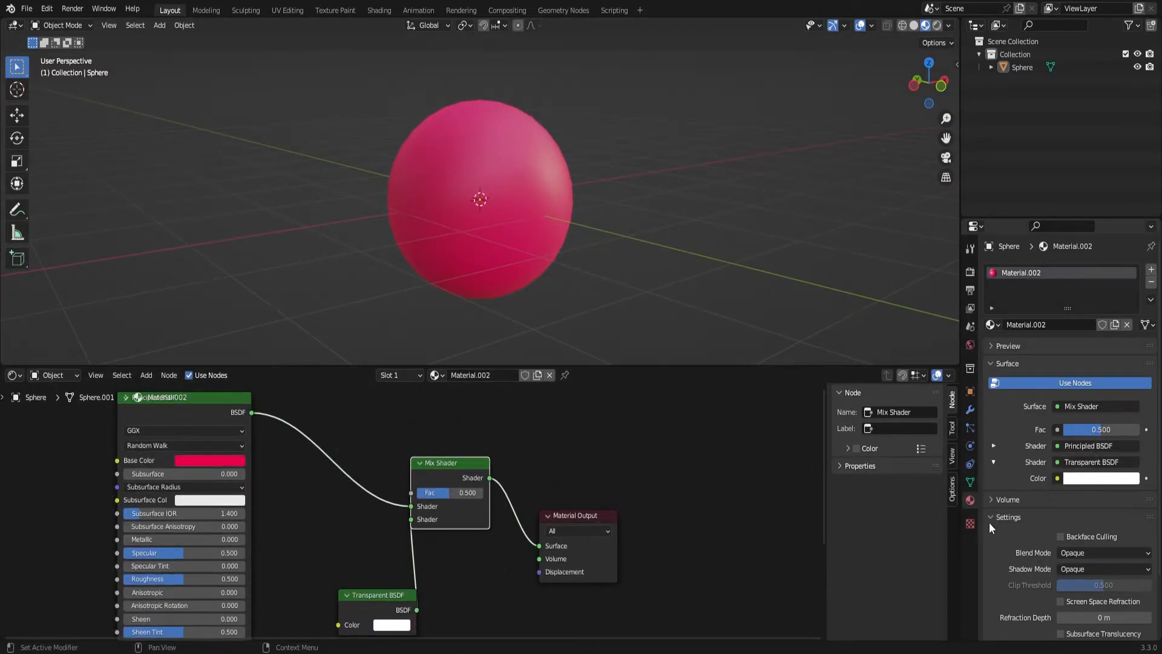
click(379, 591)
drag(374, 591, 321, 527)
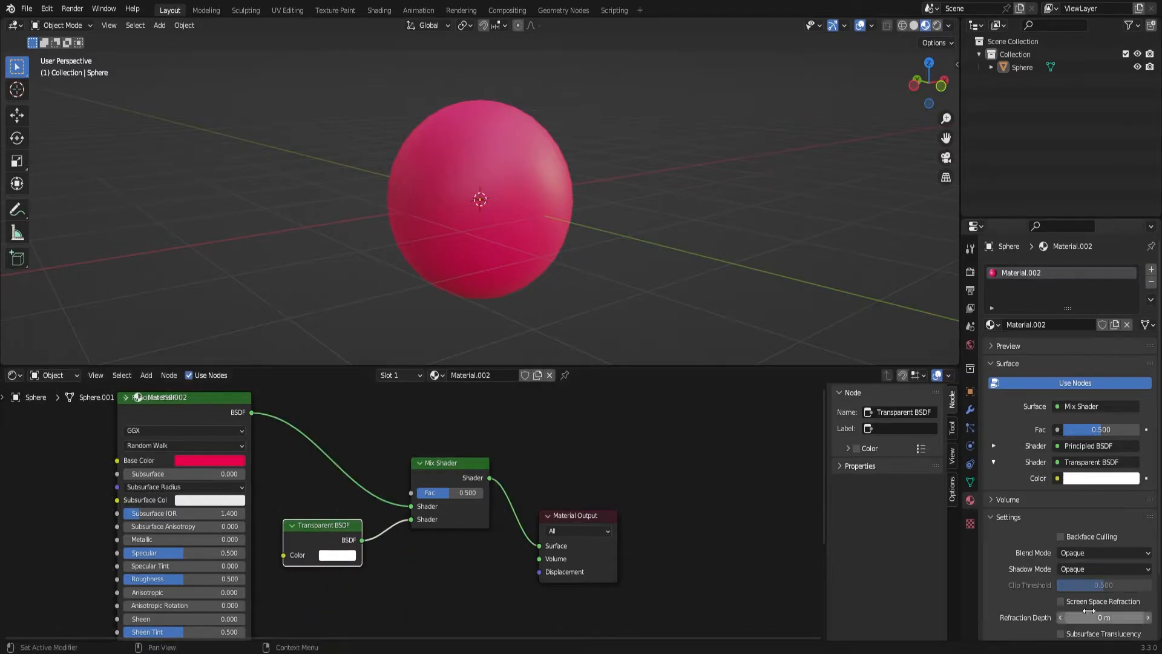
- Set the material's Blend Mode to Alpha Blend and its Shadow Mode to None
click(1073, 554)
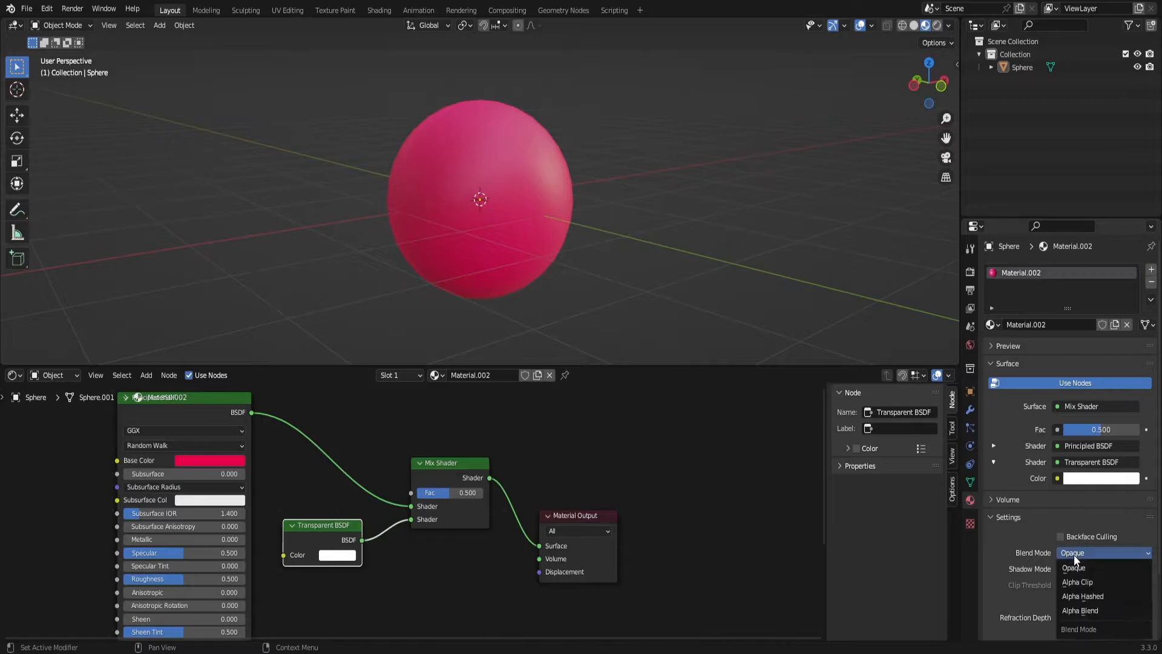
click(1082, 610)
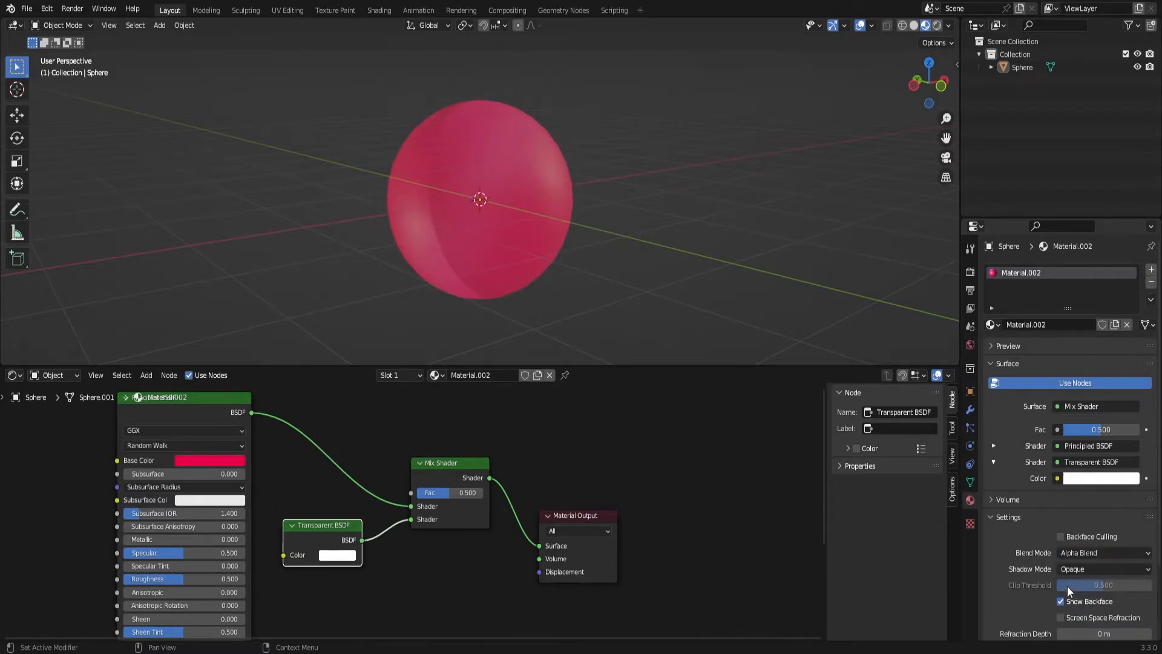
click(1080, 569)
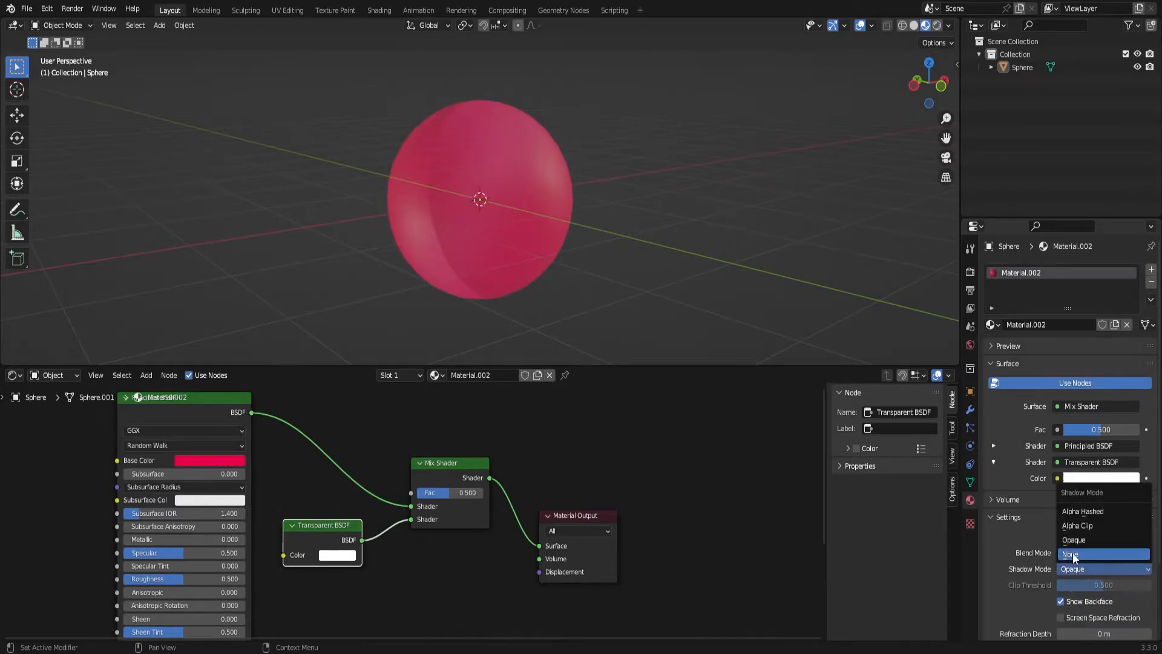
click(1071, 551)
- Compare the sphere with and without Show Backface, and leave Show Backface disabled for the material
click(1060, 600)
click(1061, 601)
middle_drag(695, 305, 867, 322)
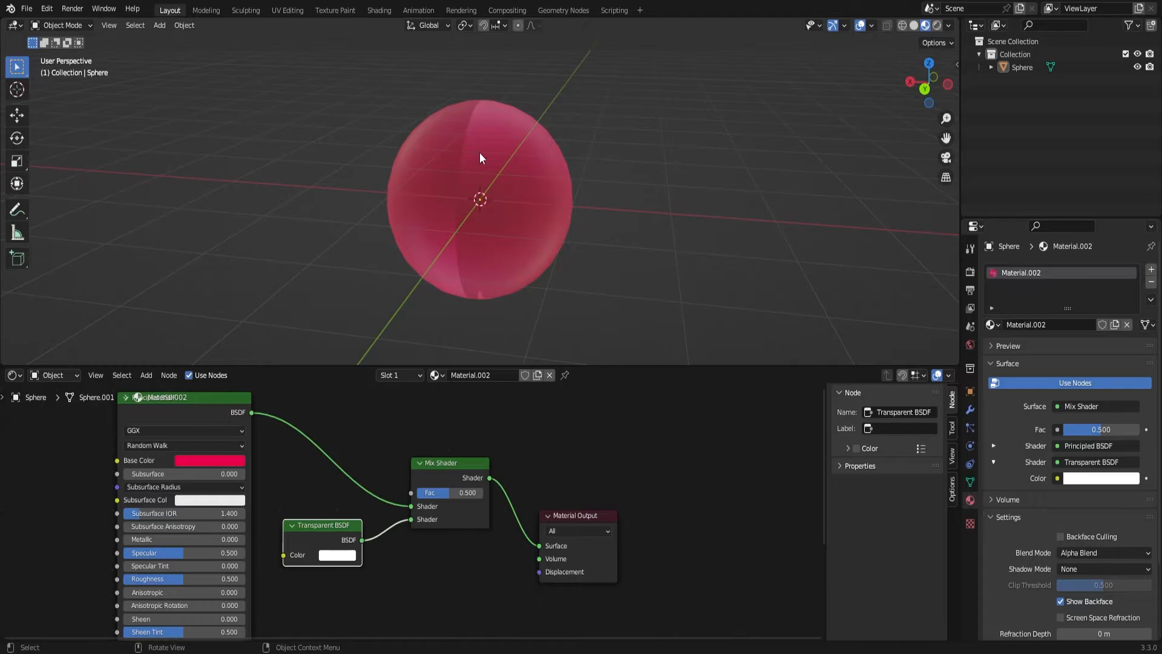
click(1060, 600)
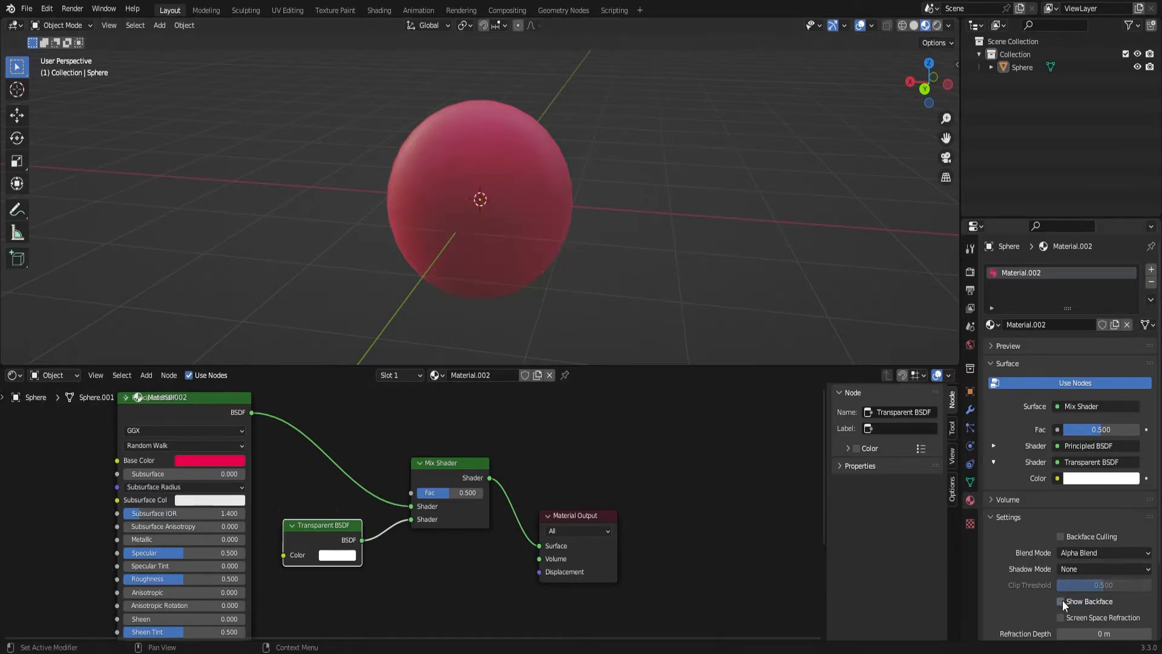
middle_drag(578, 191, 721, 250)
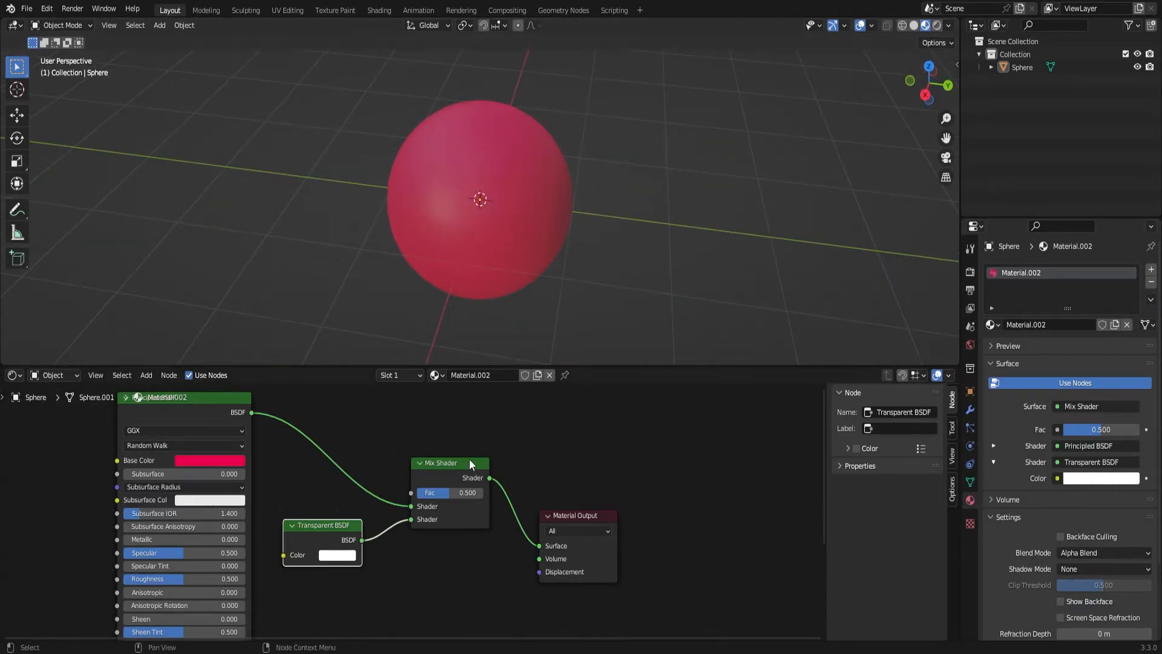
- Hide the viewport overlays, test the Mix Shader's Fac at 1, then set it to 0
drag(430, 496, 478, 495)
middle_drag(484, 242, 528, 284)
click(860, 25)
middle_drag(677, 170, 590, 179)
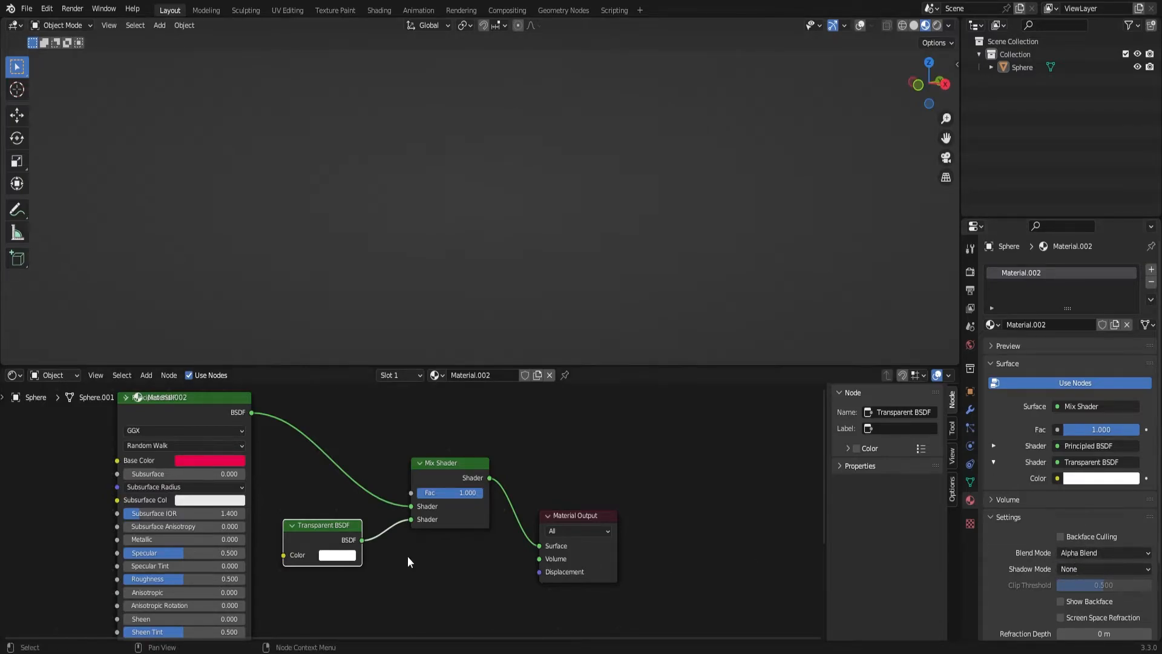
drag(468, 495, 418, 496)
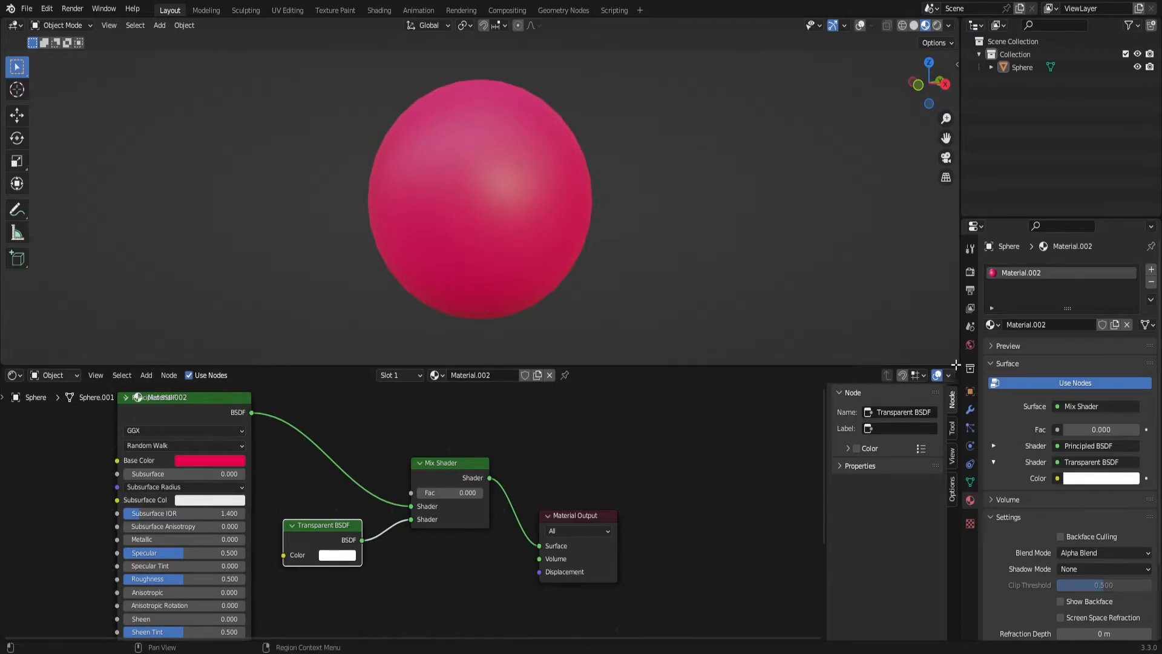
- Split the Shader Editor area horizontally and change the upper part to a Timeline
drag(955, 375, 955, 491)
drag(263, 492, 243, 442)
click(22, 375)
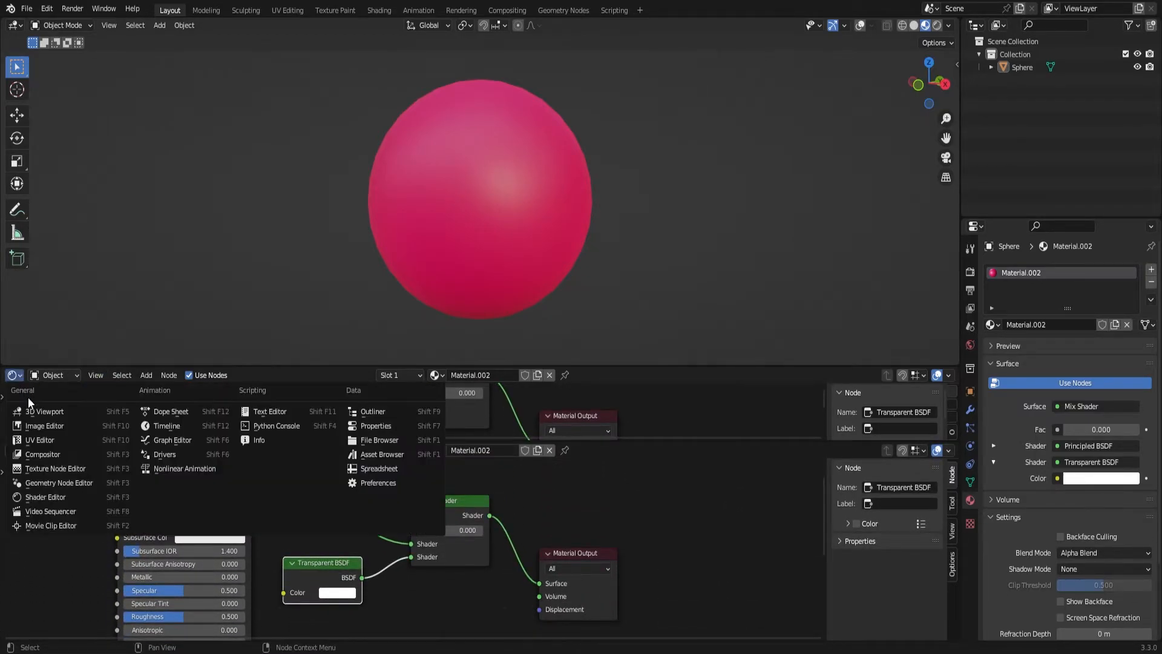
click(166, 425)
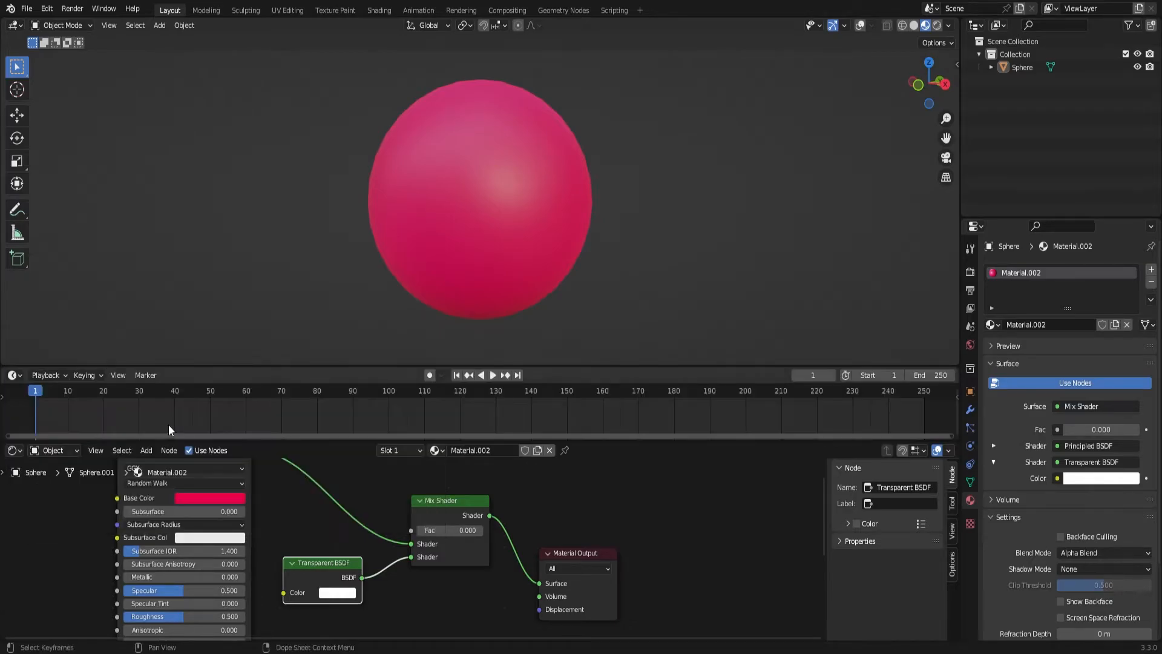
- Split the 3D viewport vertically into two areas and change one of them to a Dope Sheet
drag(3, 357, 341, 230)
drag(342, 89, 563, 100)
click(13, 26)
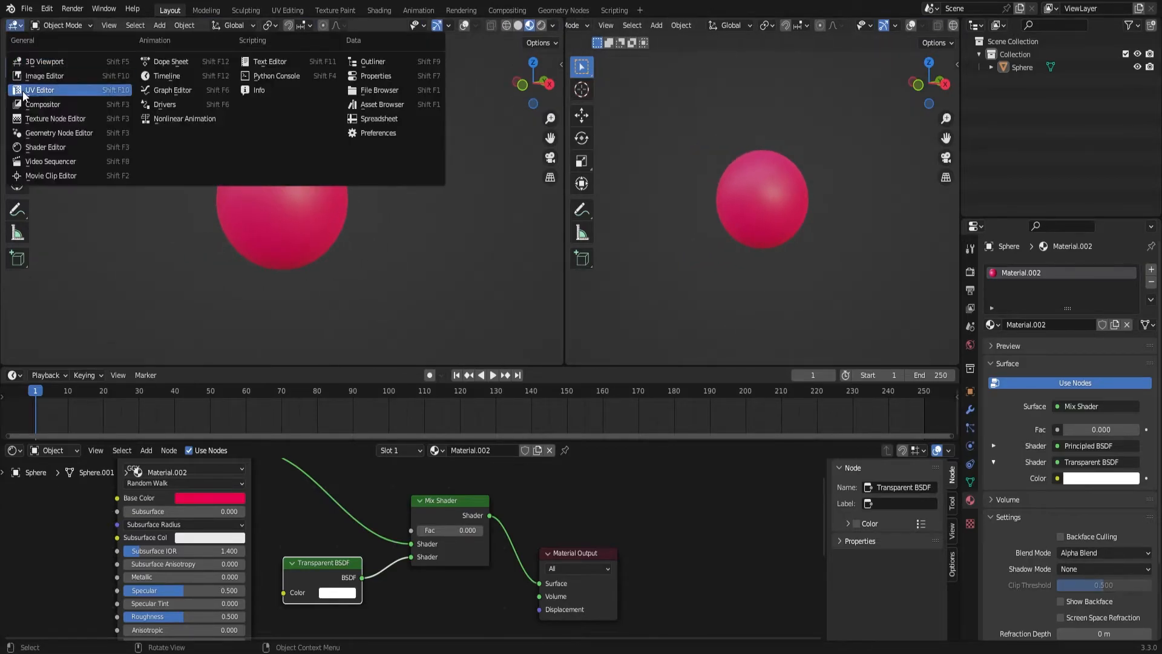
click(168, 61)
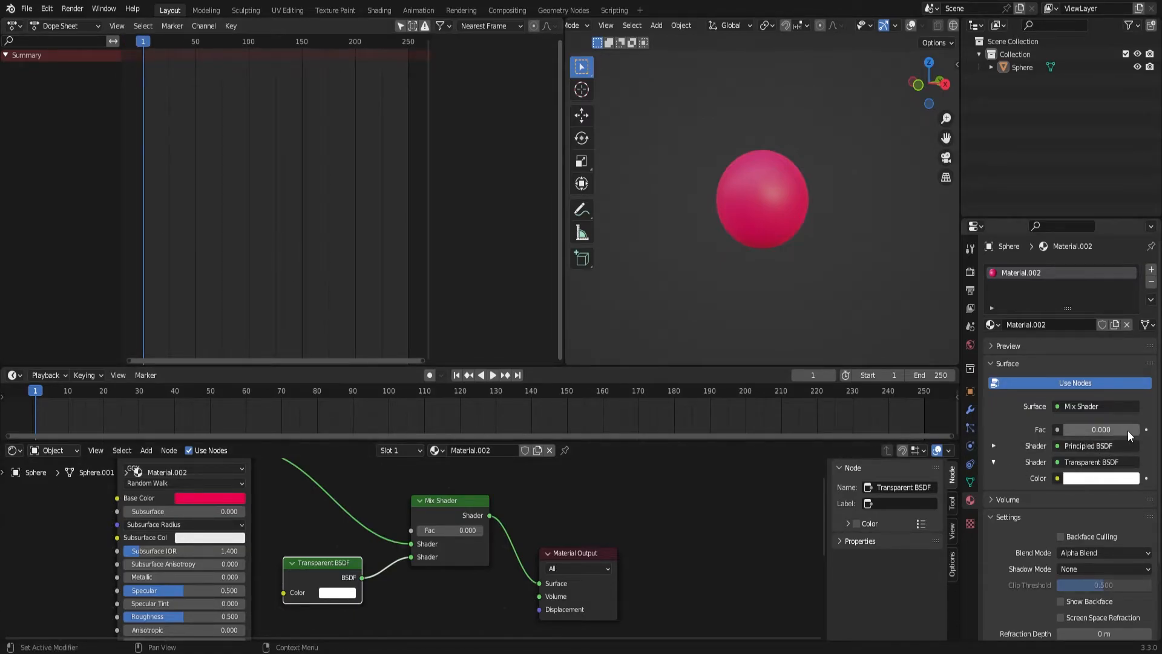
- Keyframe the Mix Shader's Fac at 0 on frame 1 and at 1 on frame 15
click(1146, 430)
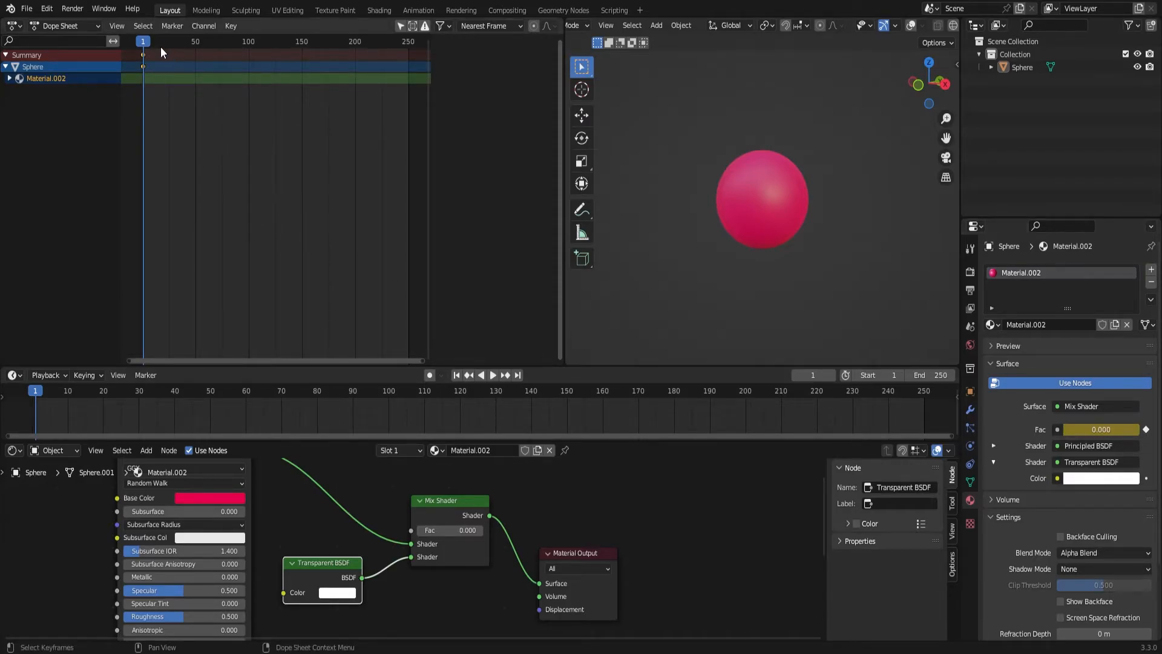
click(457, 501)
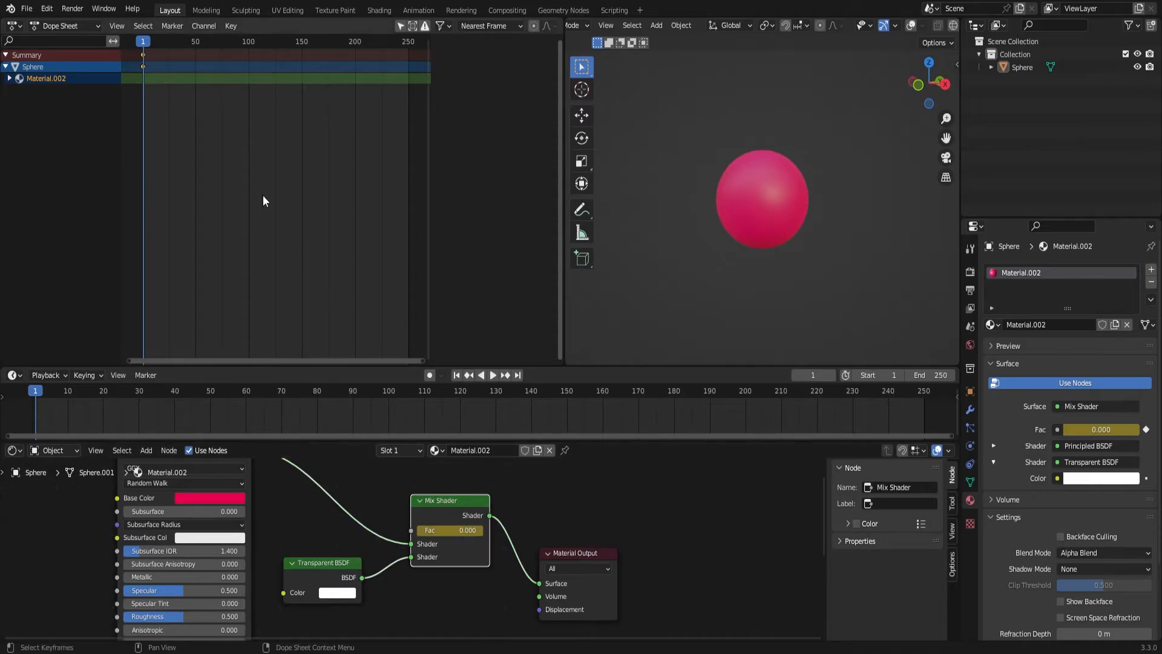
mouse_move(143, 42)
mouse_down()
mouse_move(195, 45)
mouse_move(158, 59)
mouse_up()
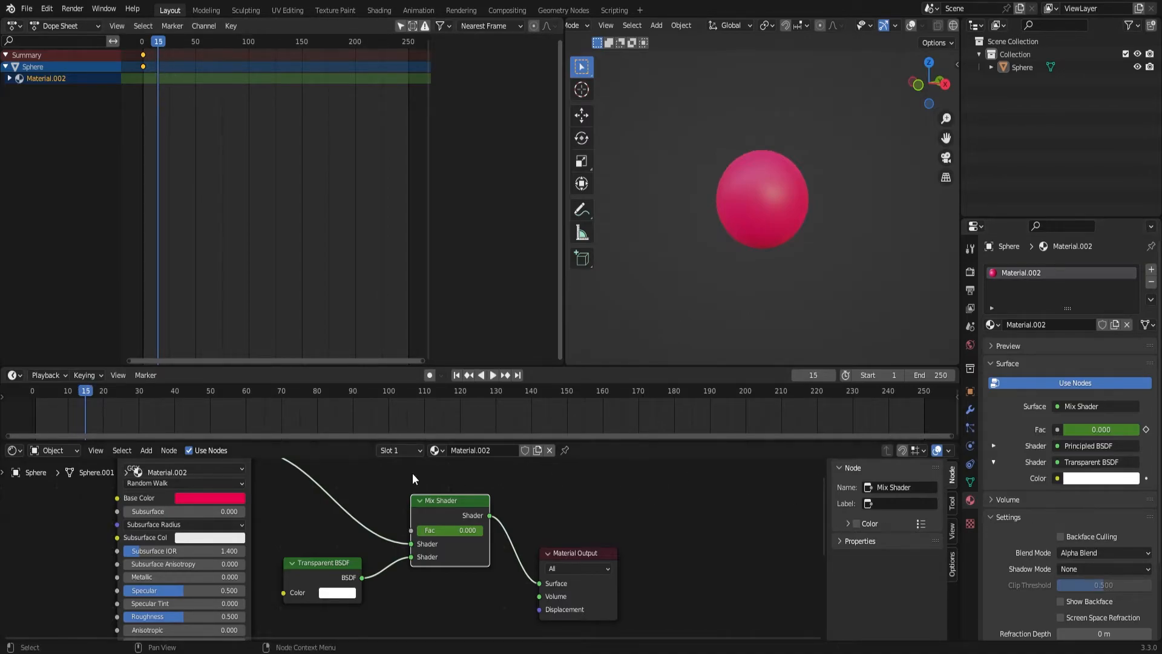
drag(1107, 429, 1147, 431)
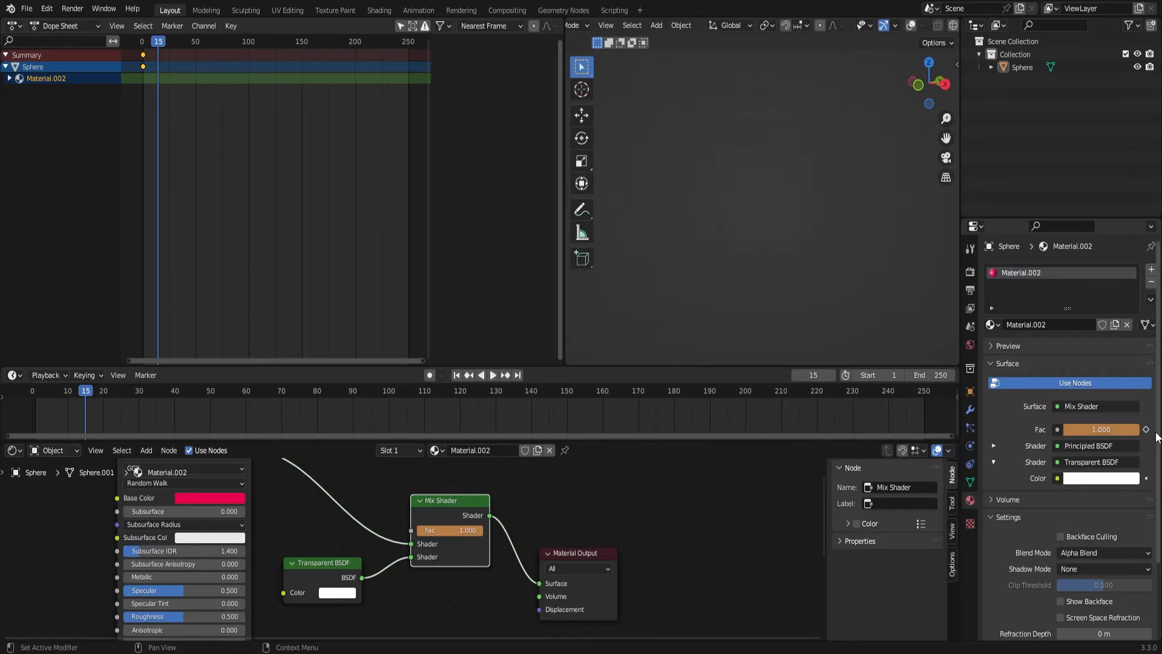
click(1146, 430)
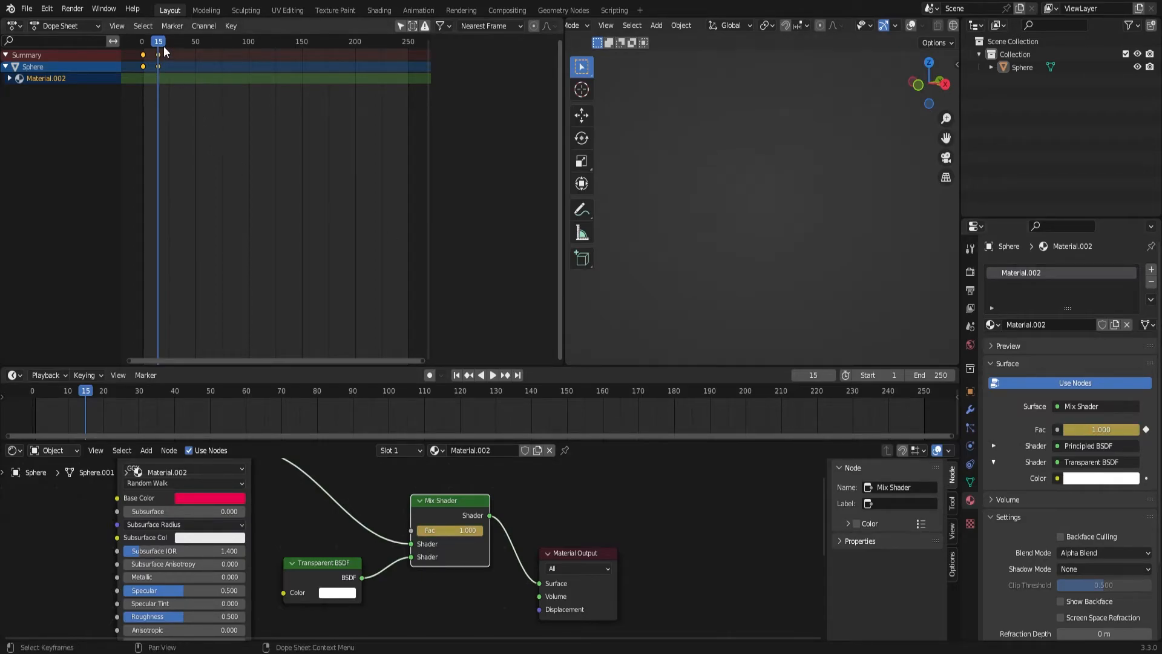
- Play the fade-out animation from the start and scrub through its keyframes to check it
drag(162, 45, 137, 49)
key(Escape)
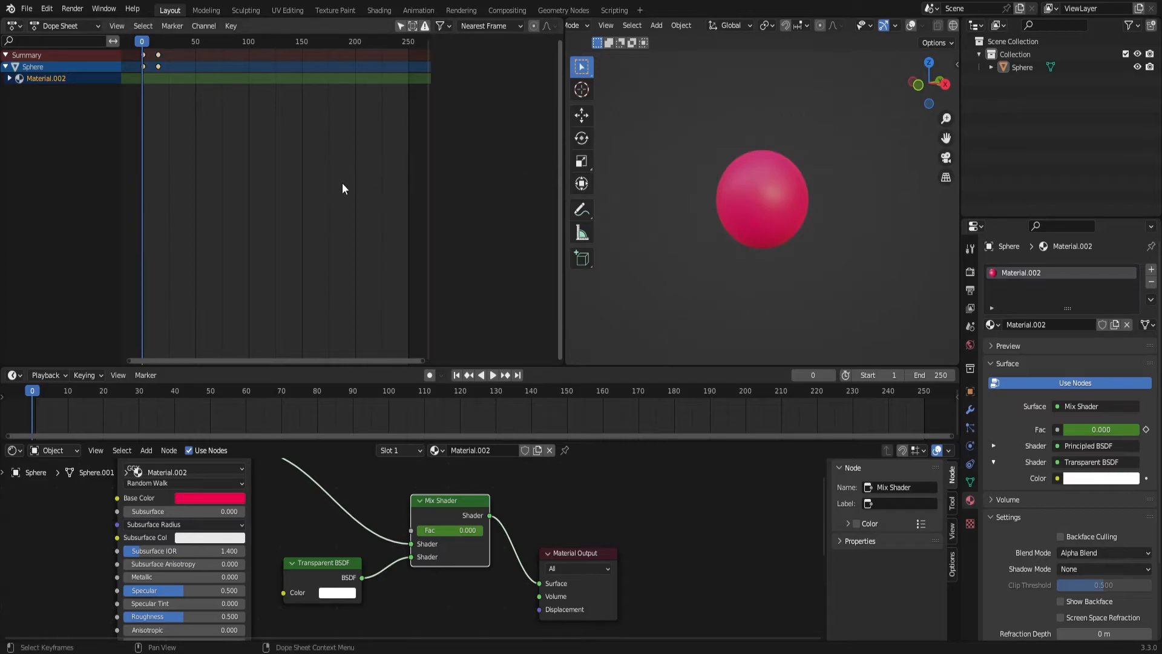
key(space)
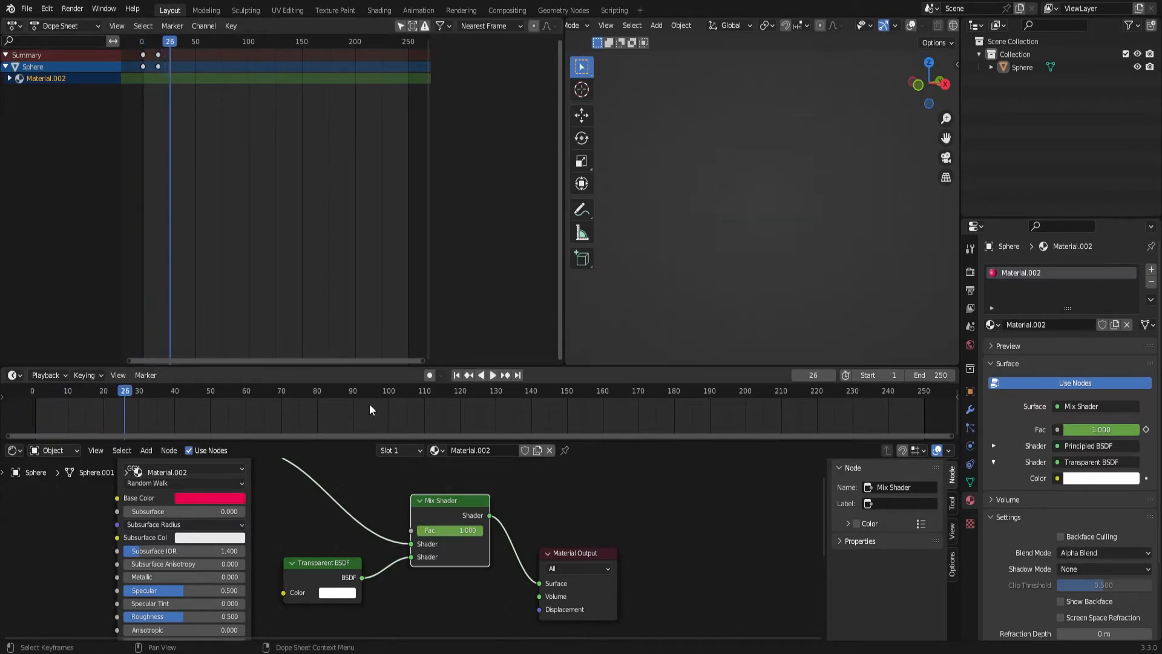
click(144, 44)
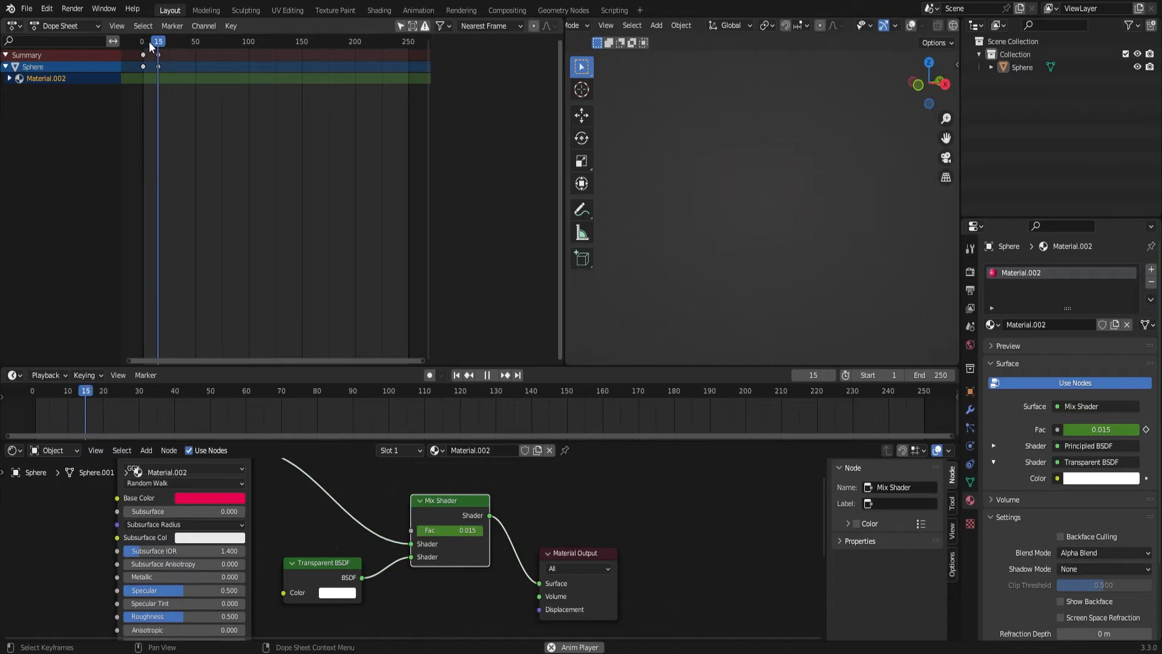
drag(165, 42, 169, 41)
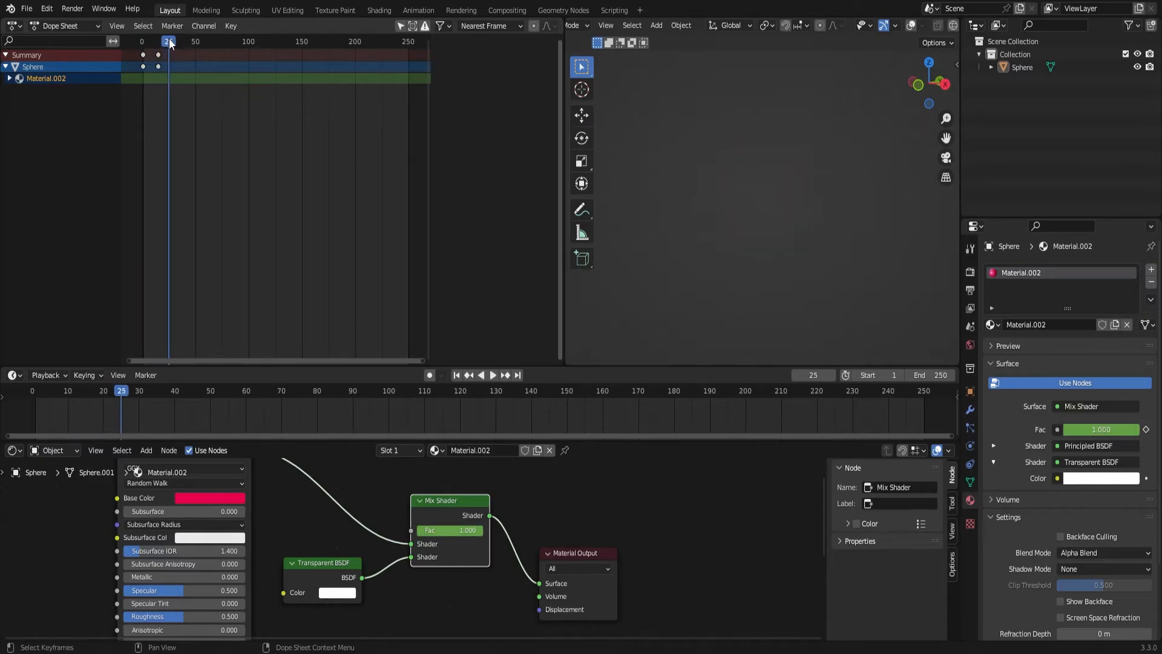
- Move the second Fac keyframe to frame 10 and set the current frame to 20
mouse_move(85, 397)
mouse_down()
mouse_move(35, 394)
mouse_move(104, 394)
mouse_move(67, 394)
mouse_up()
key(space)
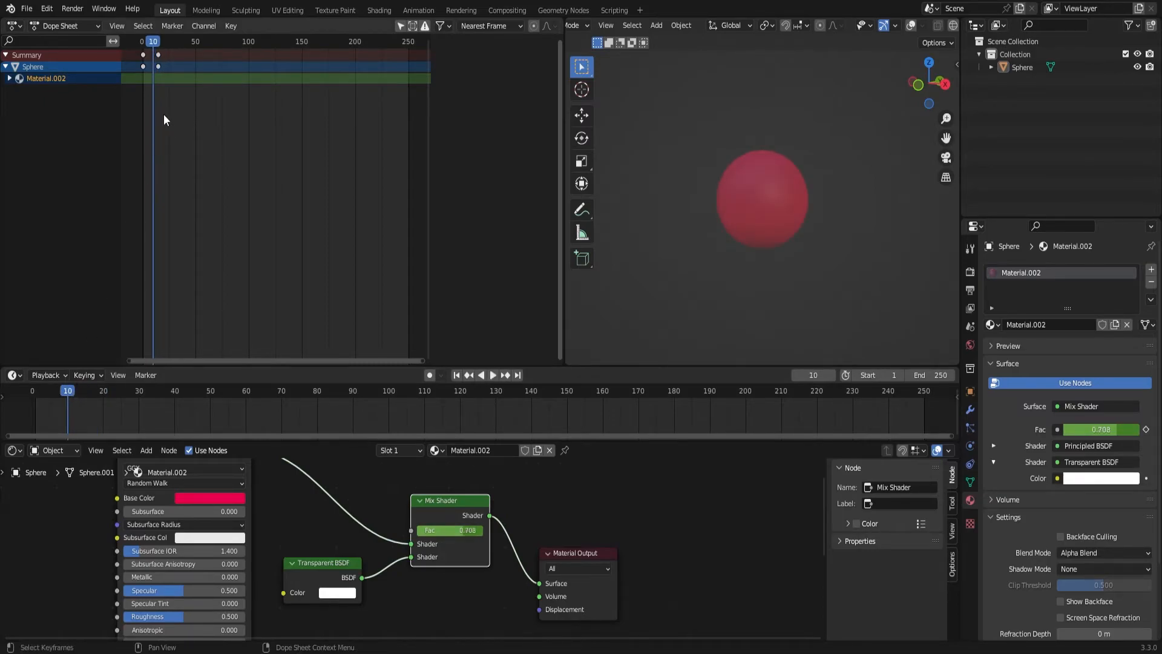
drag(158, 67, 163, 45)
key(space)
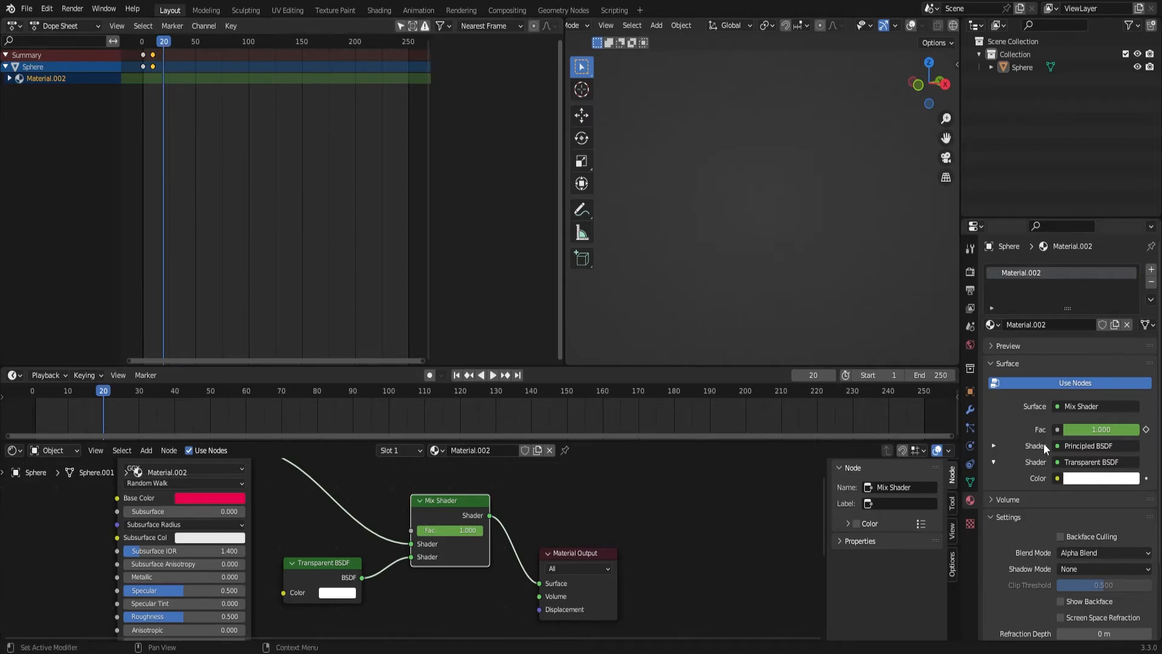
- Set the Mix Shader's Fac to 0 and keyframe it on frame 20
drag(1106, 429, 1030, 429)
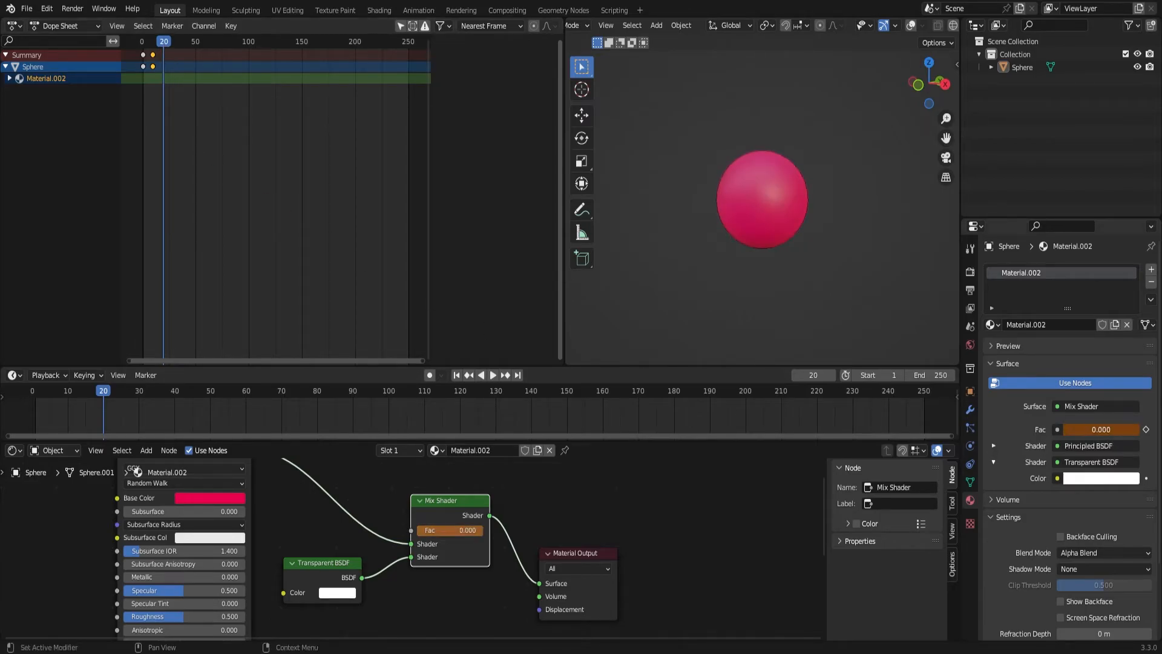
click(1146, 429)
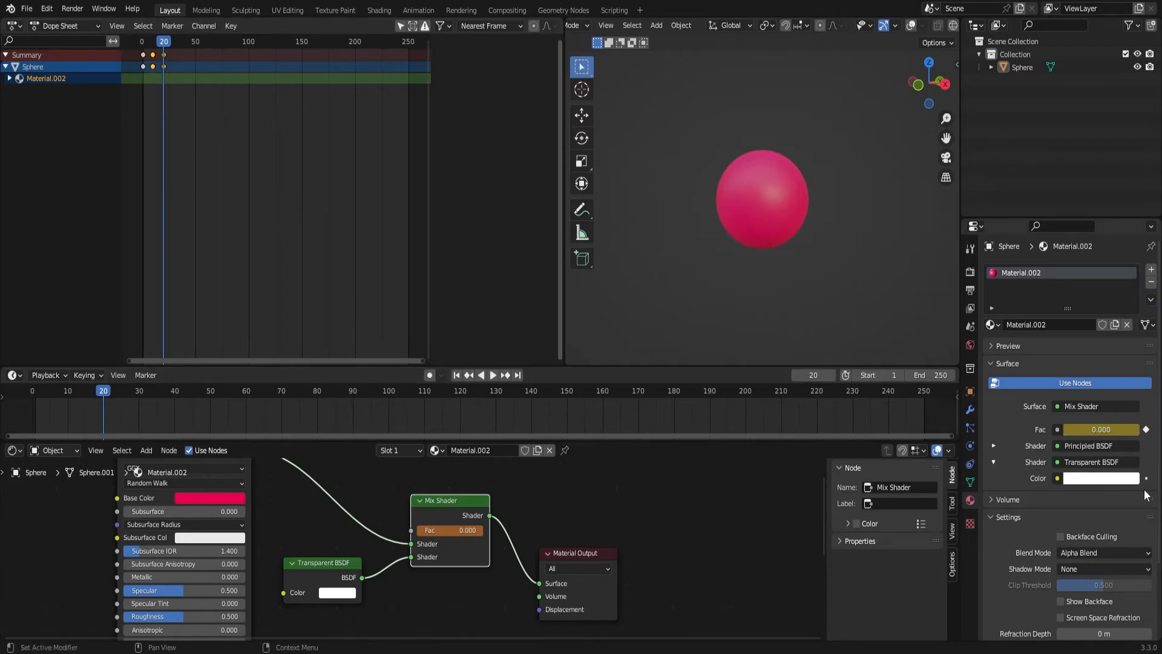
drag(1109, 433, 1007, 432)
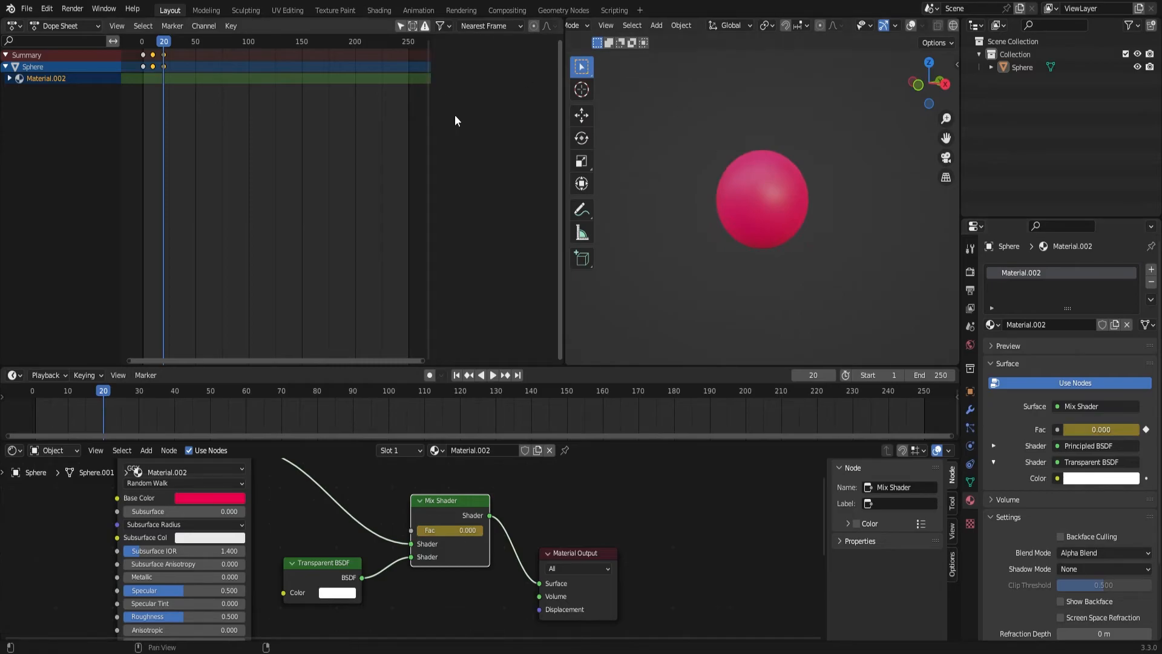
- Play the sphere's fade-out and fade-in from the beginning of the timeline, and stop the playback
mouse_move(110, 392)
mouse_down()
mouse_move(38, 393)
mouse_move(107, 394)
mouse_up()
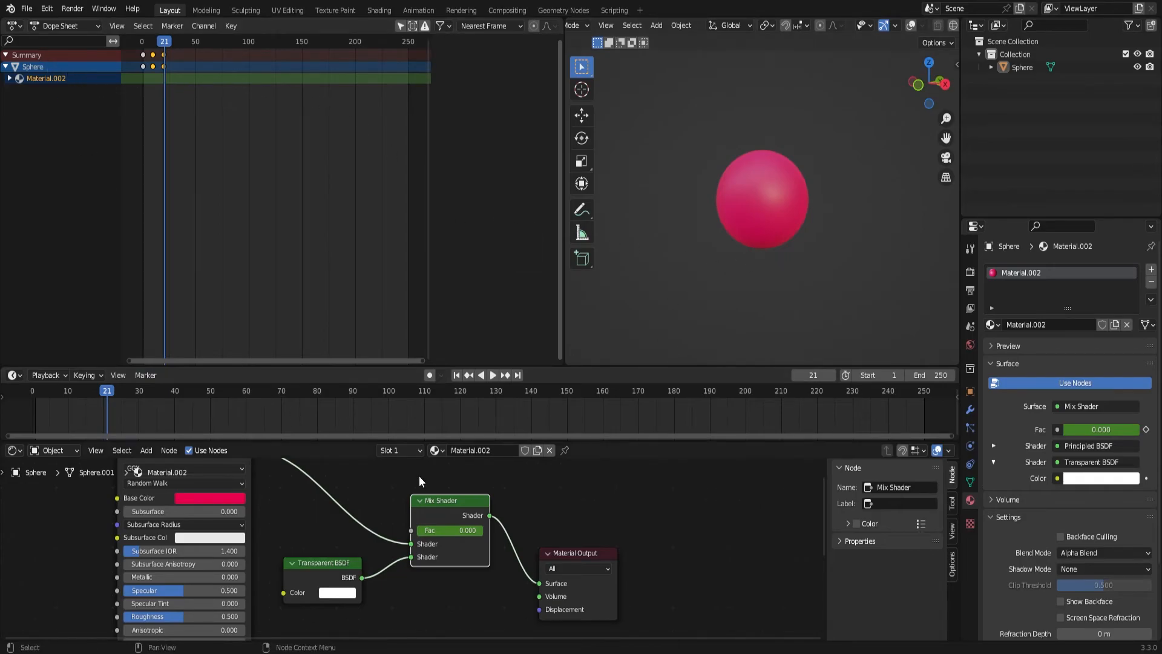
drag(42, 397, 43, 397)
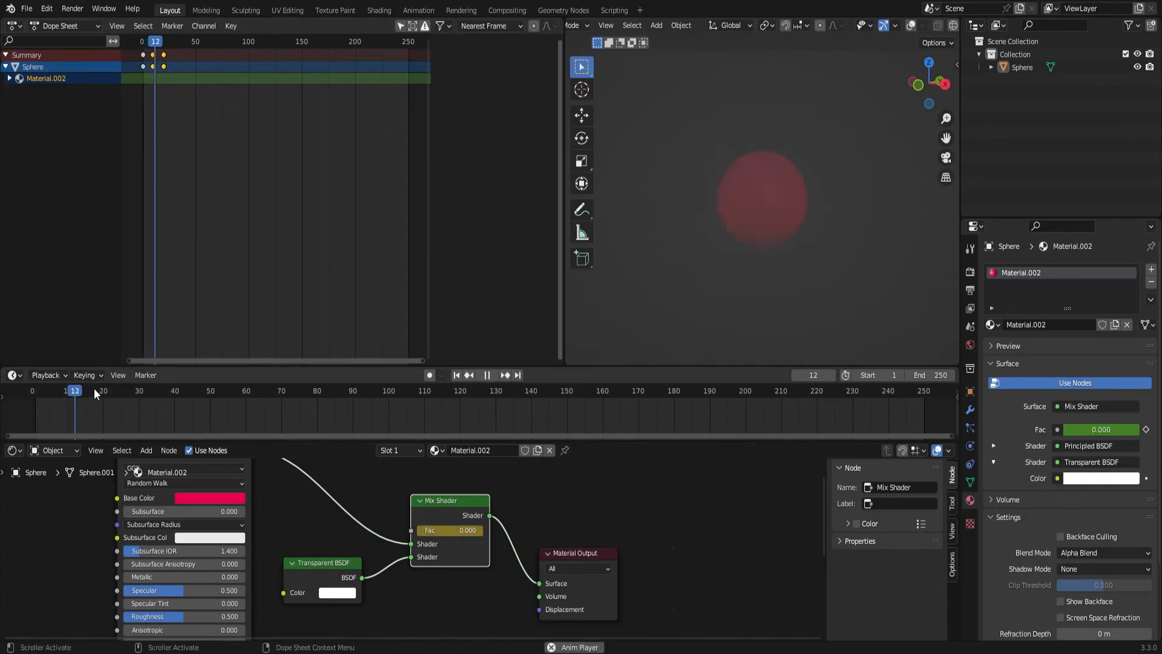
key(space)
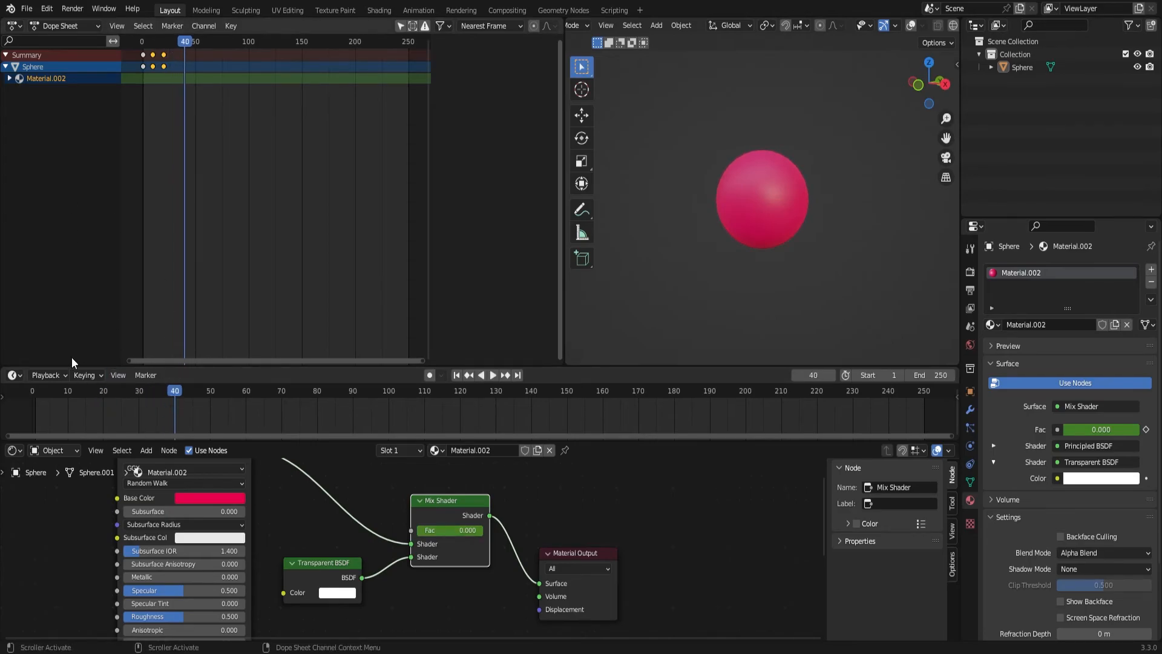
- Change the Shader Editor to Nonlinear Animation and push the material's Shader Nodetree action down into a strip opened in tweak mode
click(19, 454)
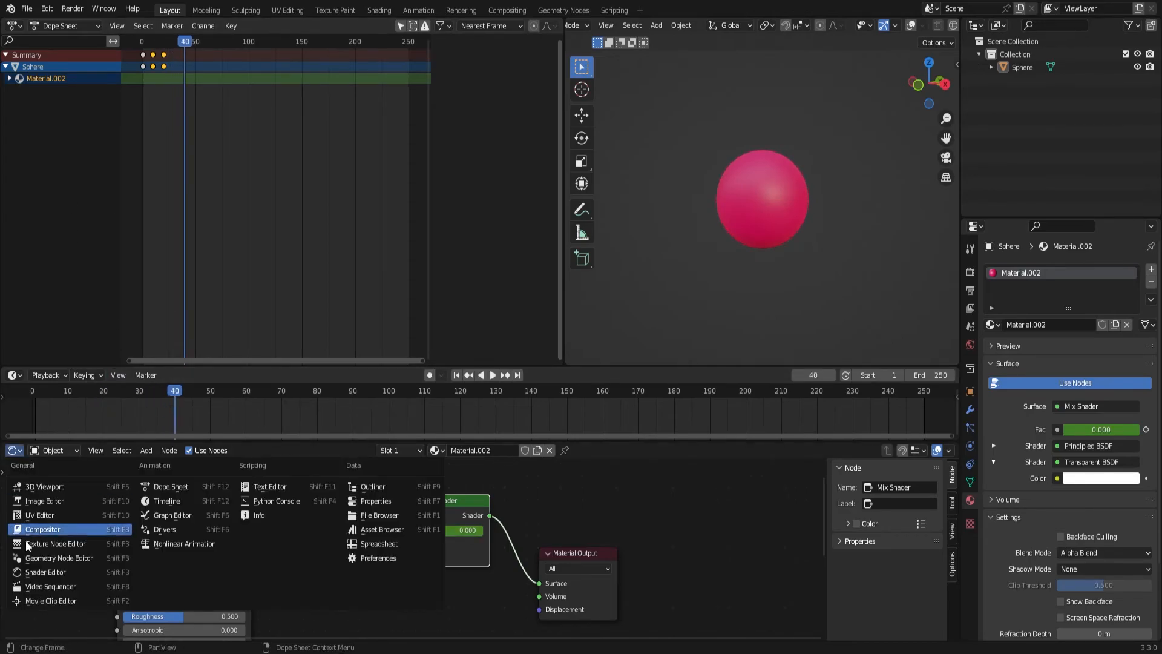
click(168, 547)
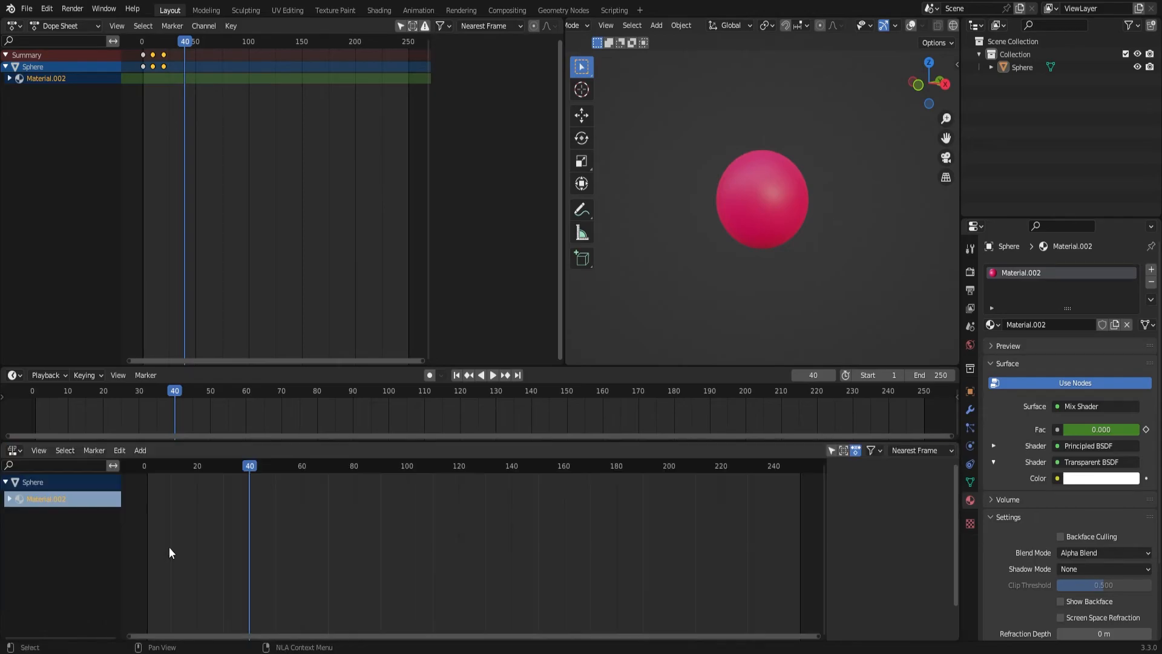
click(10, 501)
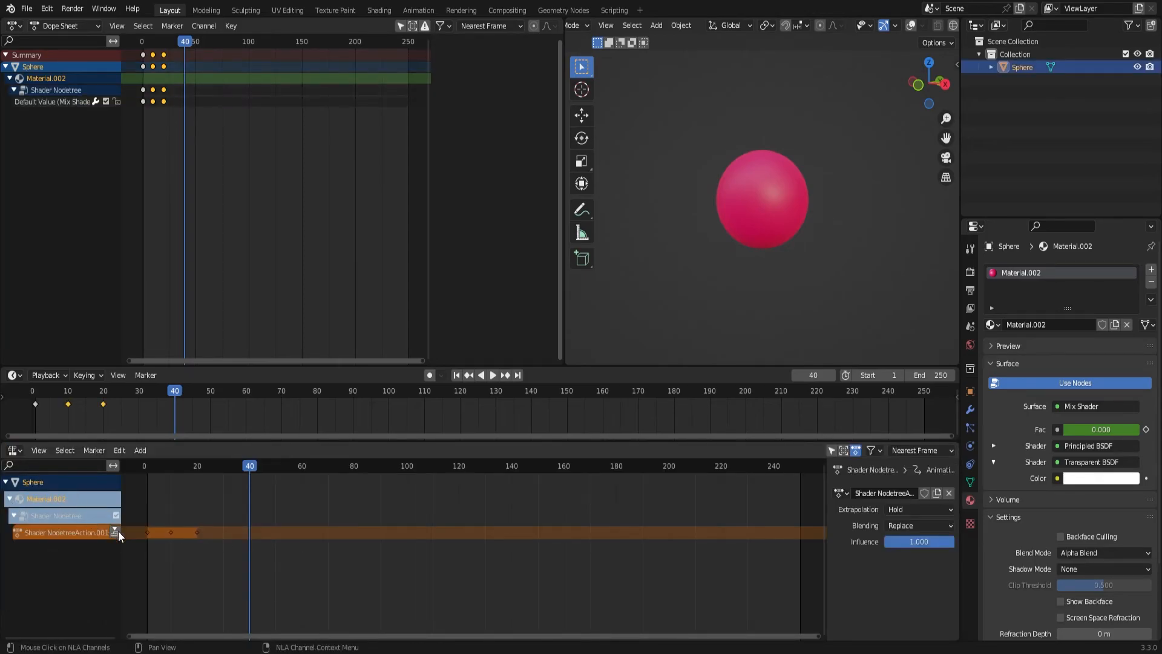
click(117, 532)
key(Tab)
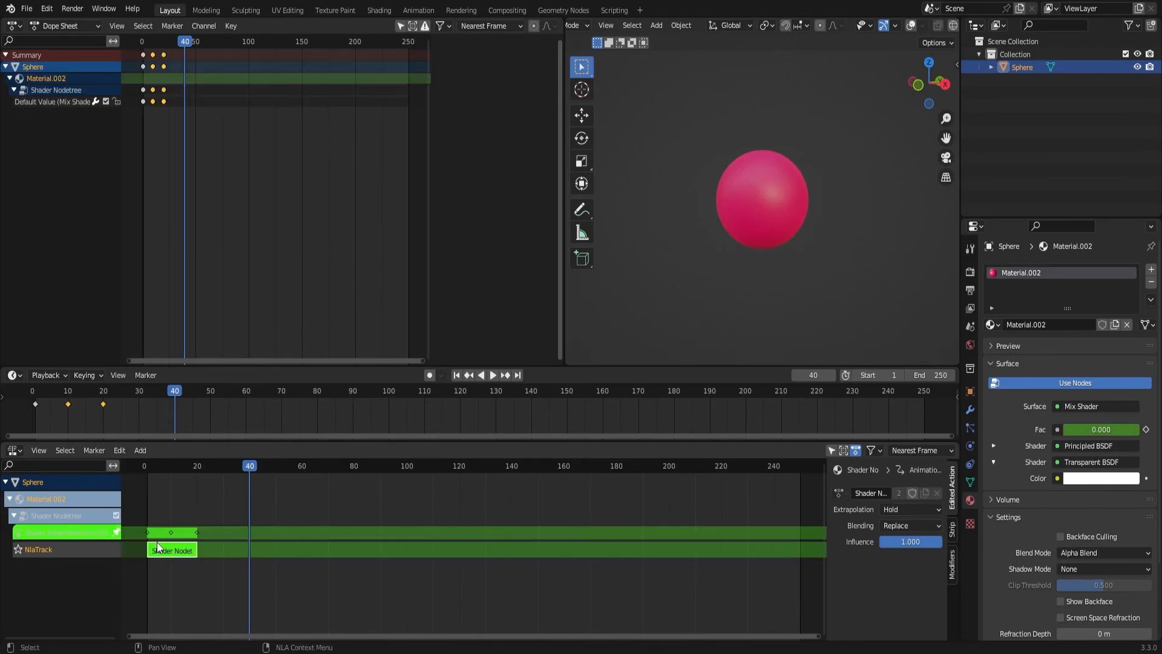
- Set the Repeat value of the shader strip's Action Clip to 13
click(952, 528)
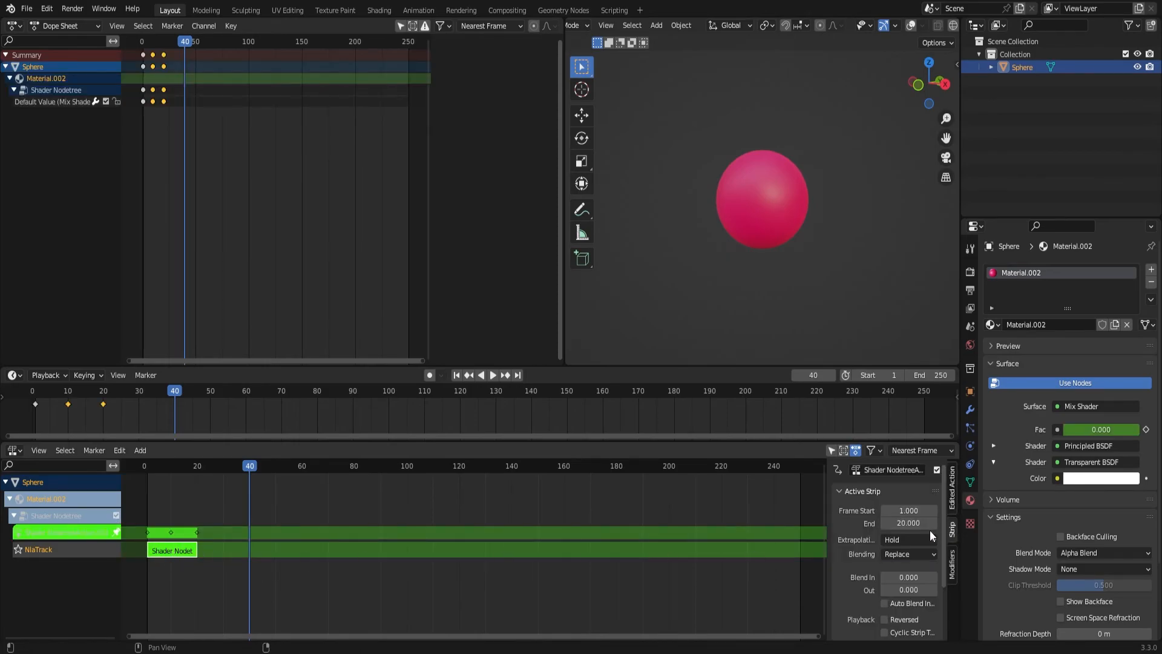
scroll(945, 569, down, 2)
scroll(945, 599, down, 3)
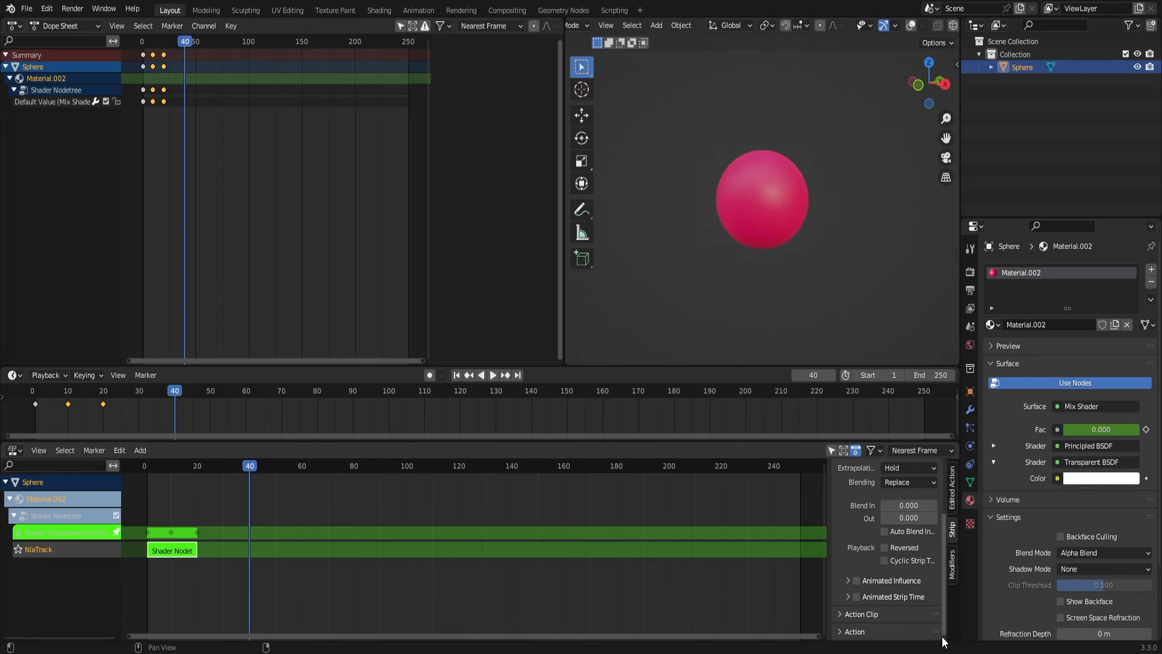
click(841, 616)
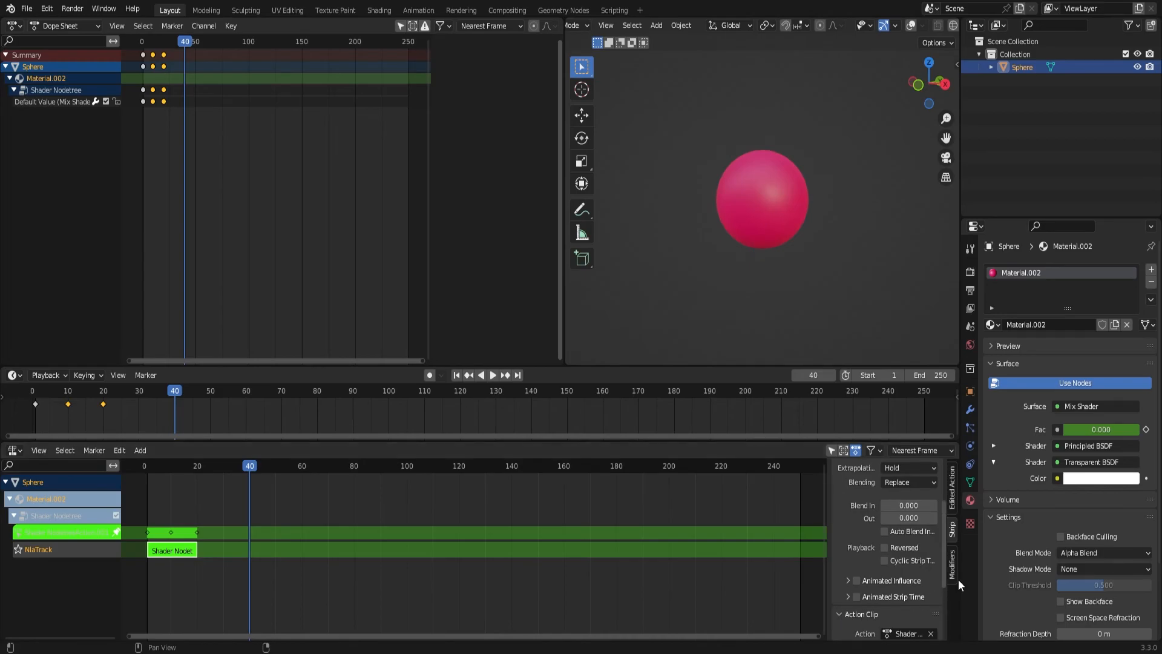
scroll(938, 579, down, 4)
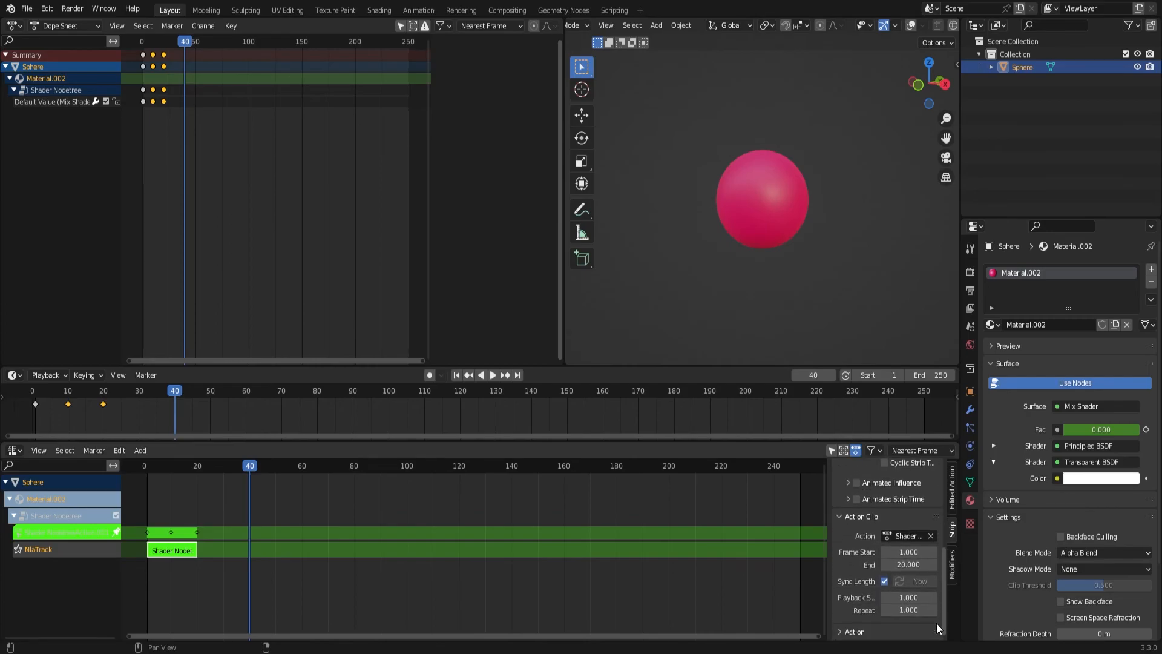
drag(903, 610, 1096, 610)
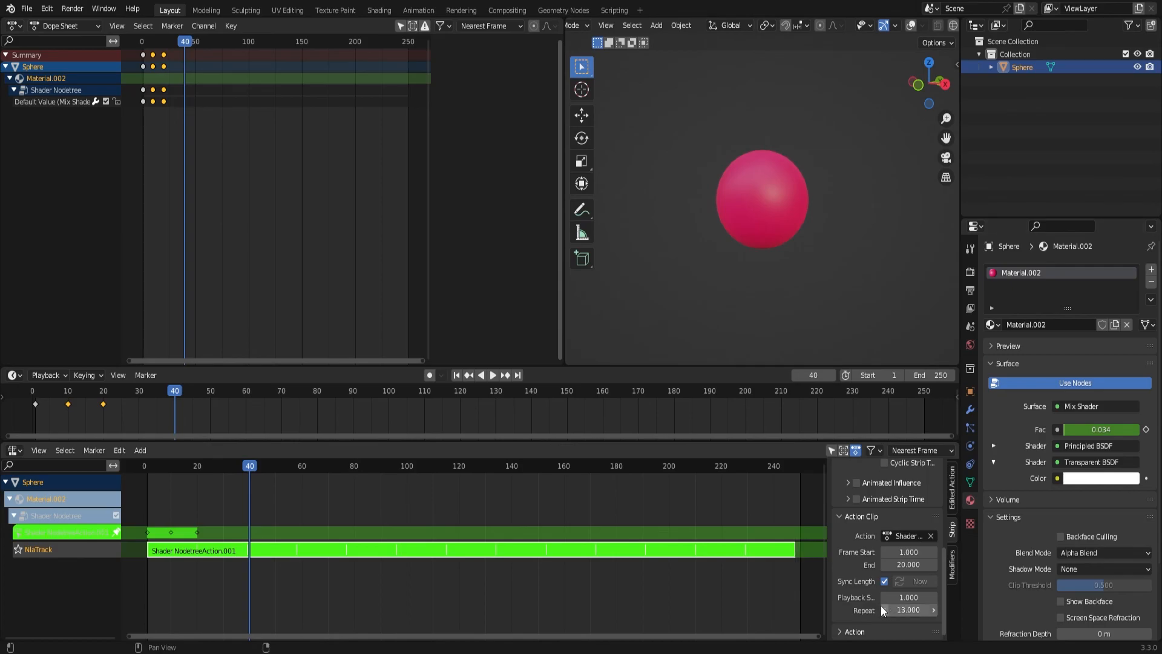
- Play the repeating transparency animation from the start and view the sphere from another angle
drag(242, 467, 145, 467)
key(space)
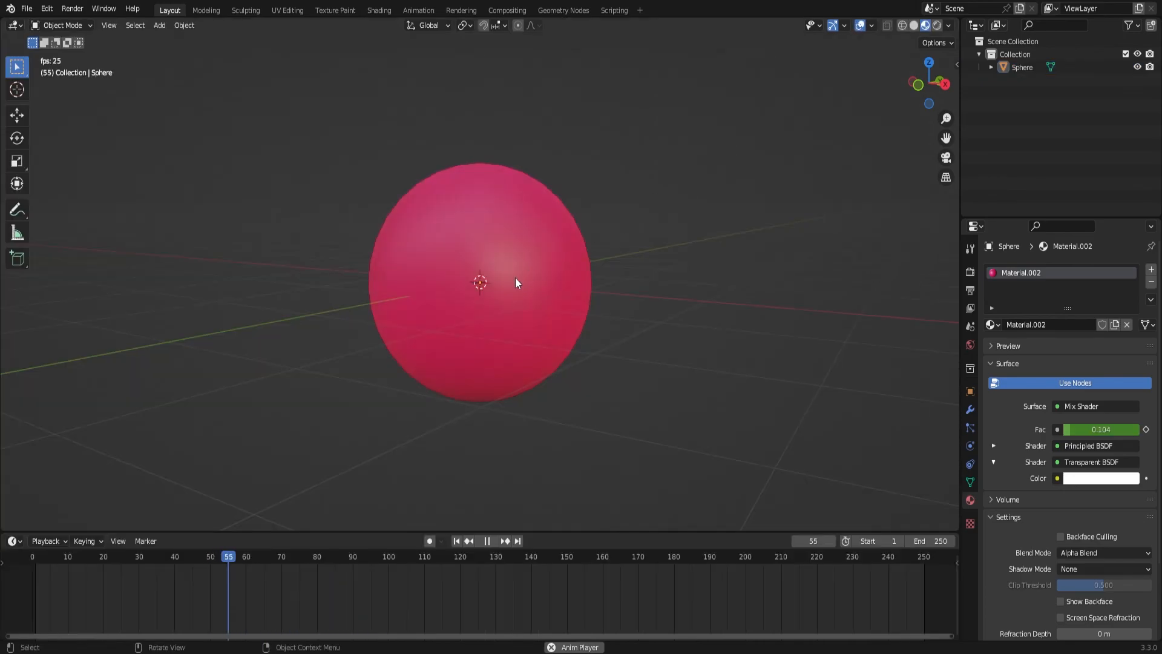
middle_drag(561, 372, 420, 354)
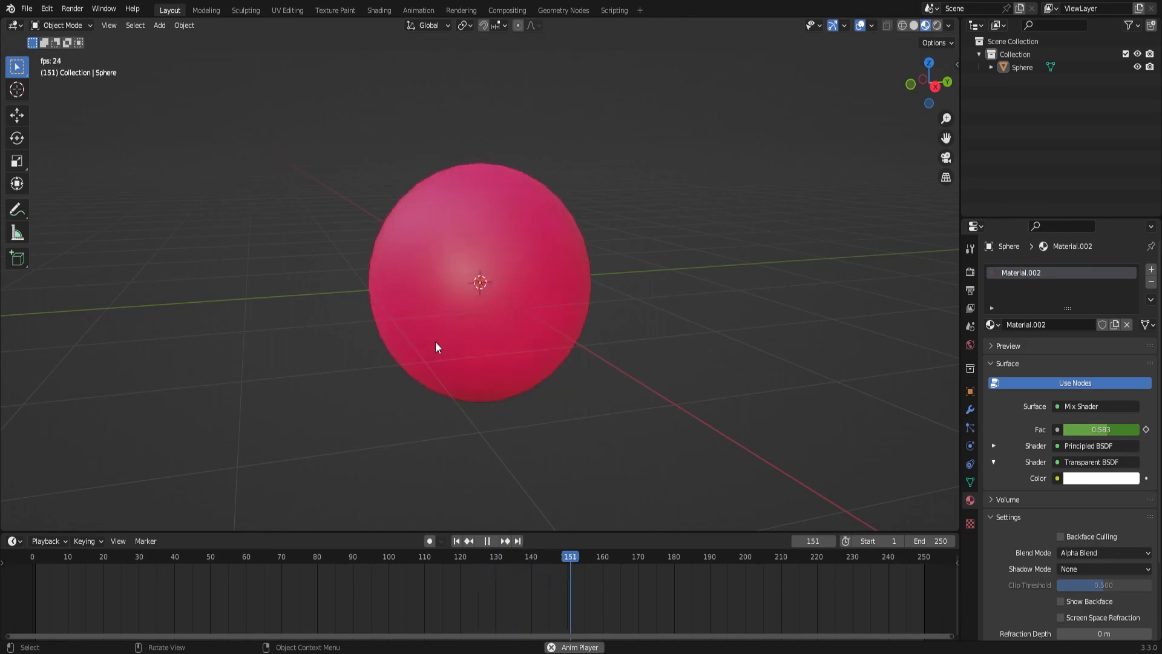